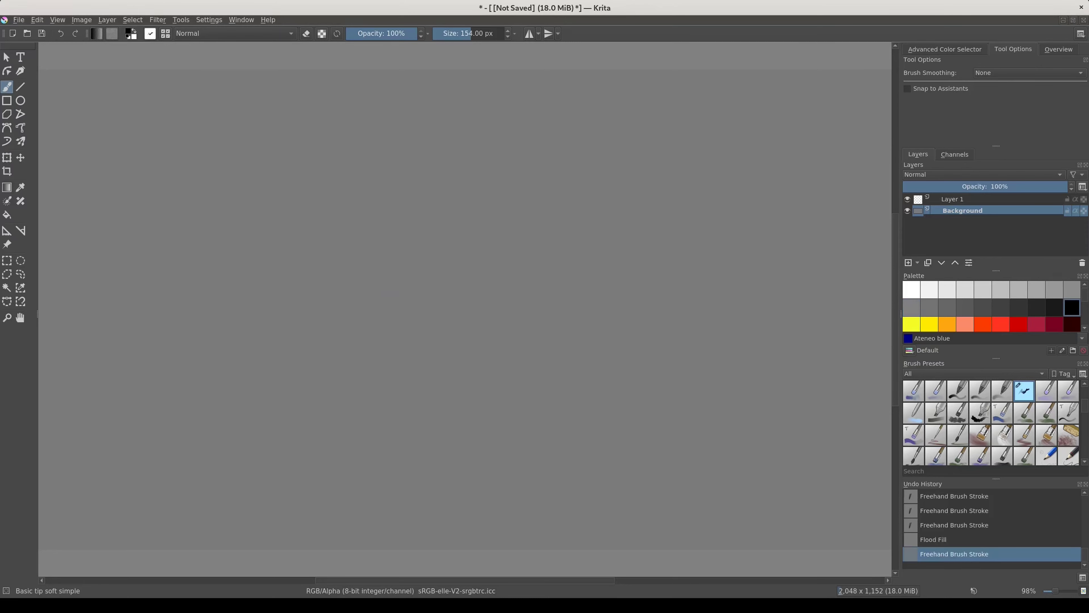
- Paint two soft dark diagonal strokes and cross them with a pale grey stroke
drag(418, 365, 456, 225)
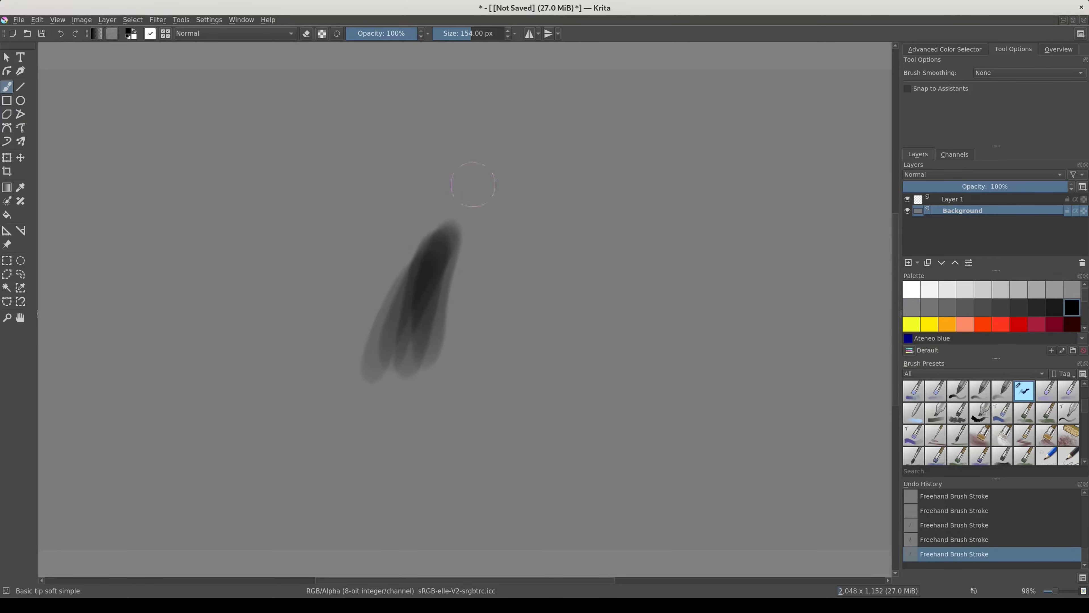
mouse_move(446, 354)
mouse_down()
mouse_move(467, 210)
mouse_move(516, 167)
mouse_up()
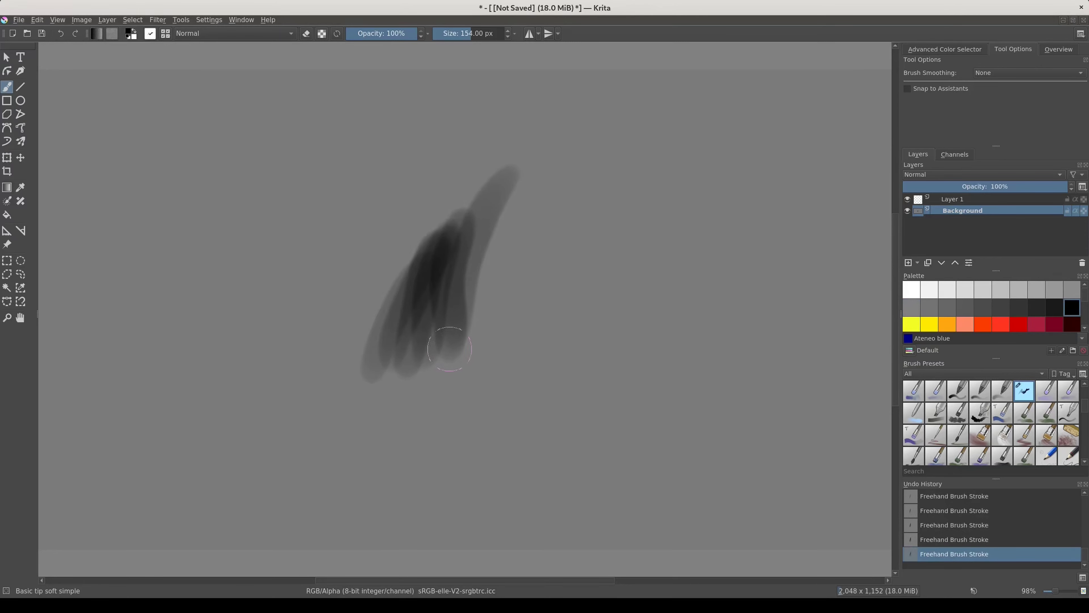
key(l)
key(l)
key(l)
key(l)
drag(434, 349, 476, 244)
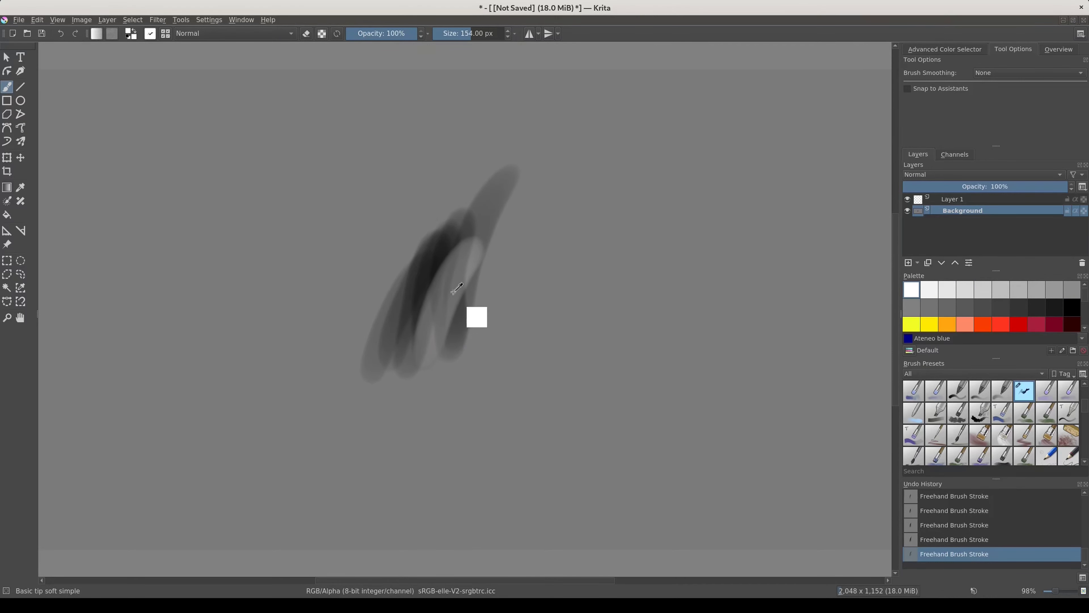
key(ctrl+z)
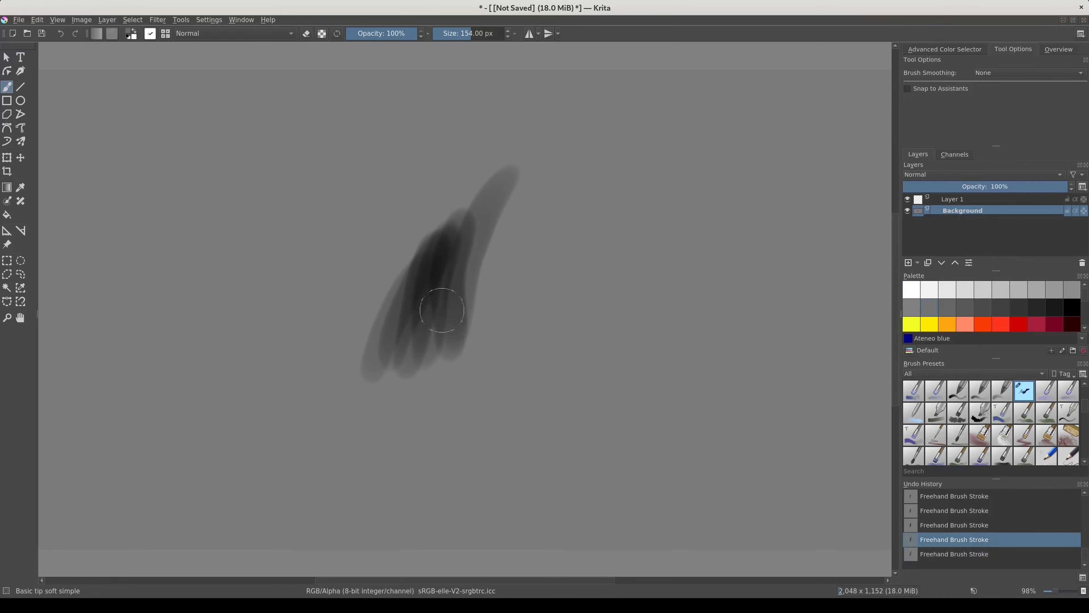
key(ctrl+shift+z)
drag(422, 299, 502, 276)
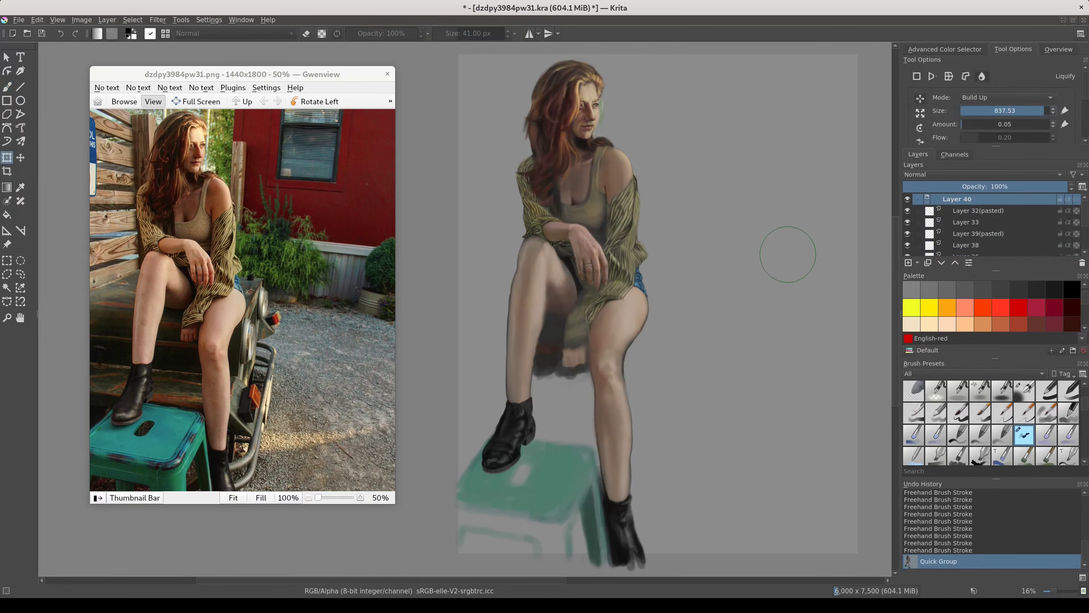
- Liquify the sleeve and knee, discard a trial vertical squash, and quick-ungroup the layers
drag(540, 237, 542, 239)
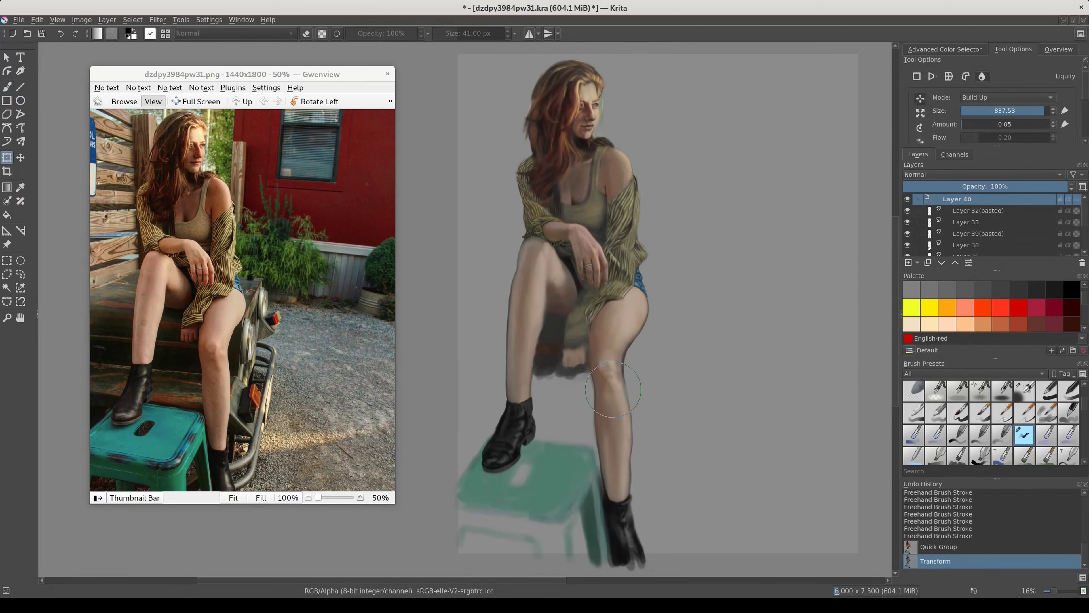
key(Return)
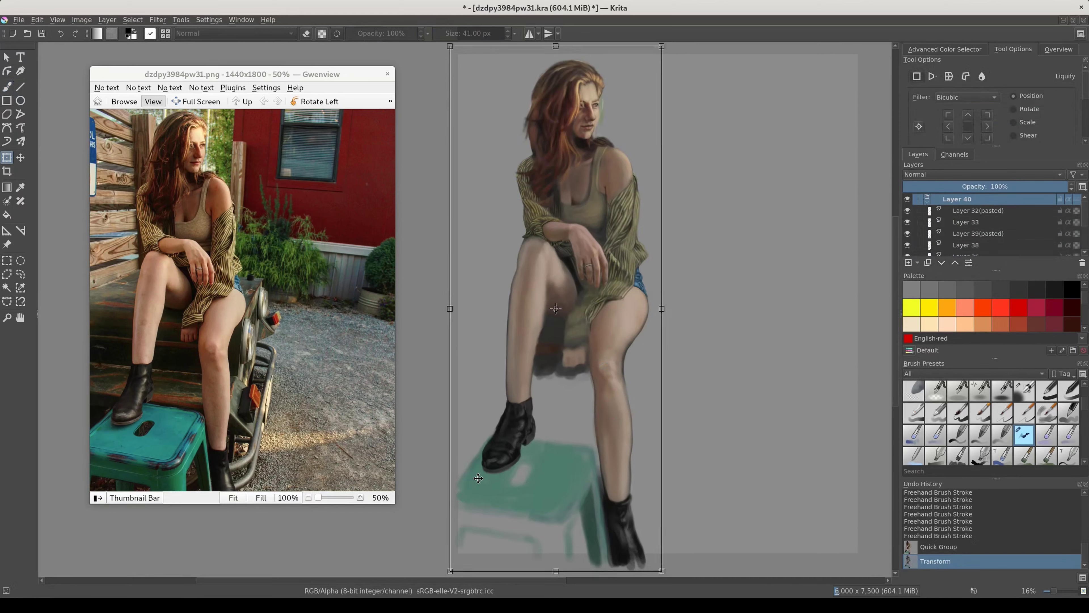
drag(557, 572, 556, 559)
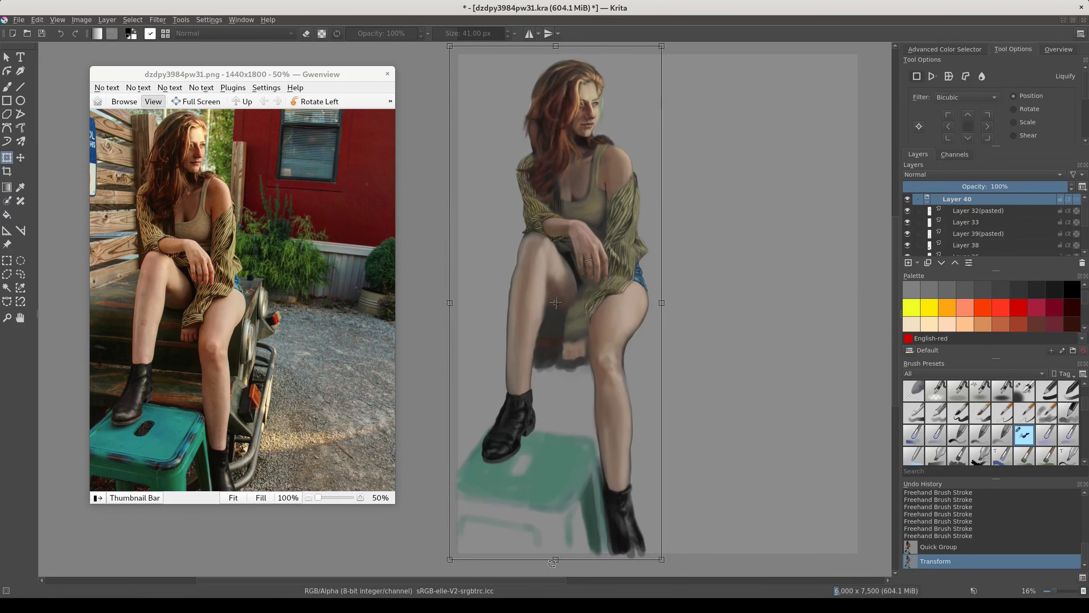
key(ctrl+z)
key(b)
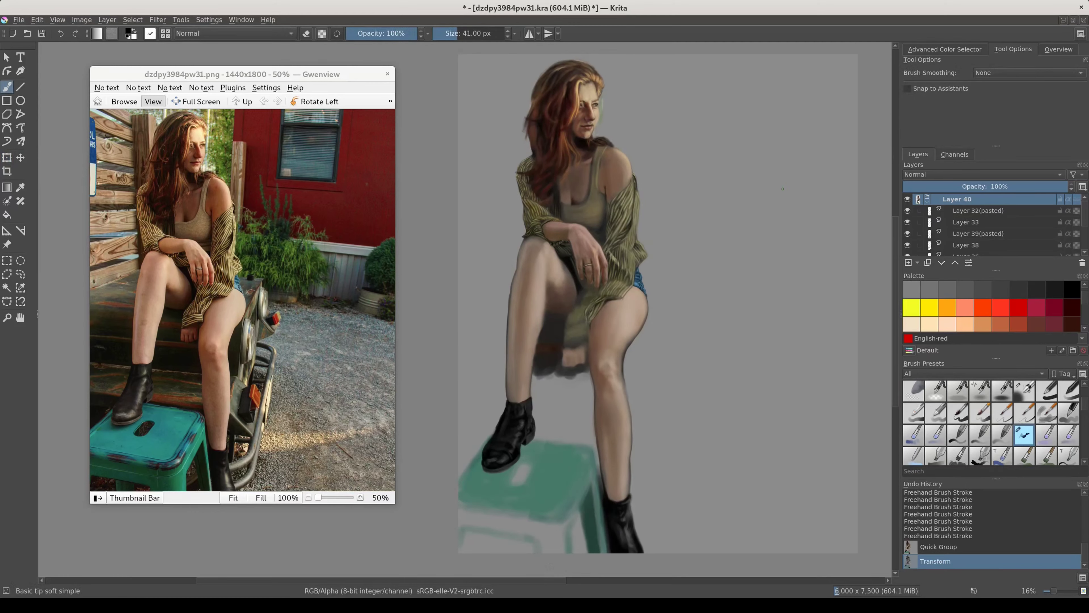
key(ctrl+alt+g)
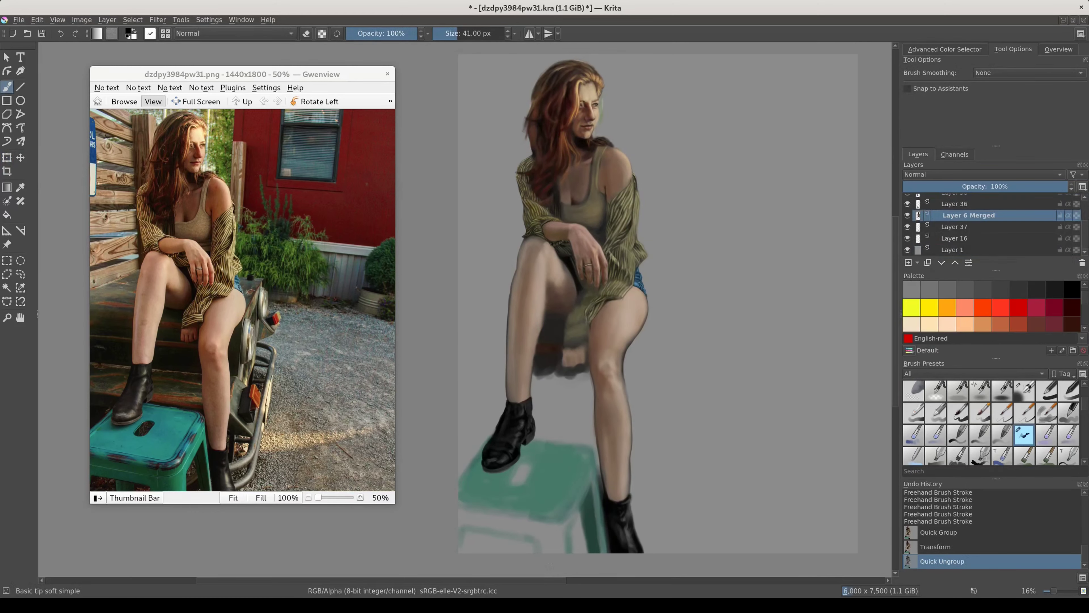
- On Layer 38, liquify the boot top upward near the ankle
scroll(963, 214, up, 1)
click(963, 234)
key(ctrl+t)
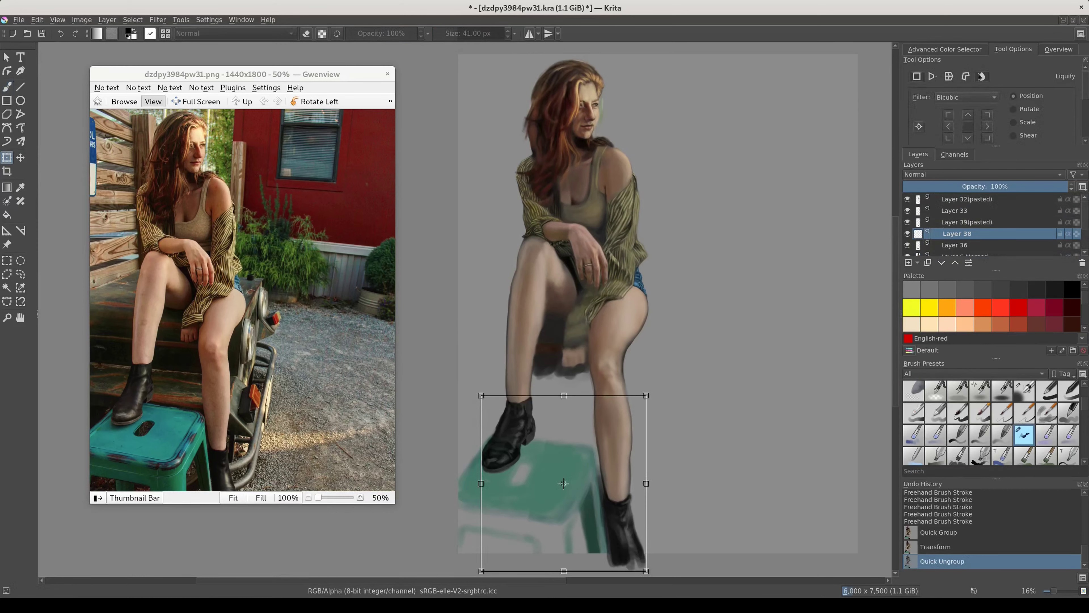
drag(524, 397, 520, 391)
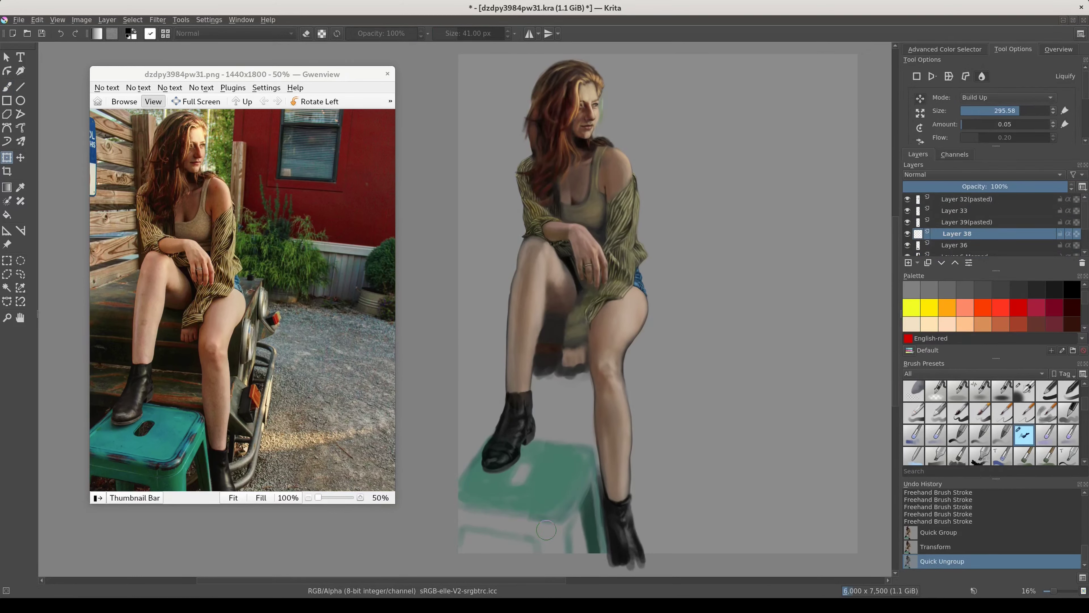
- Warp the cardigan's shape on Layer 6 Merged and commit it
click(963, 215)
drag(987, 110, 960, 136)
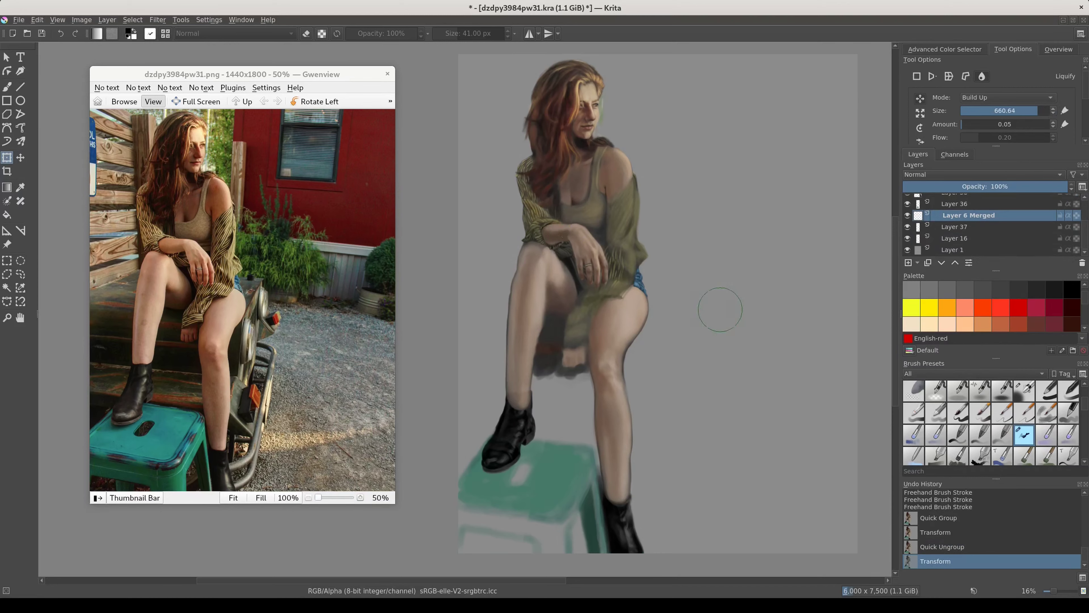
key(Return)
key(Page_Up)
key(Page_Up)
key(Page_Up)
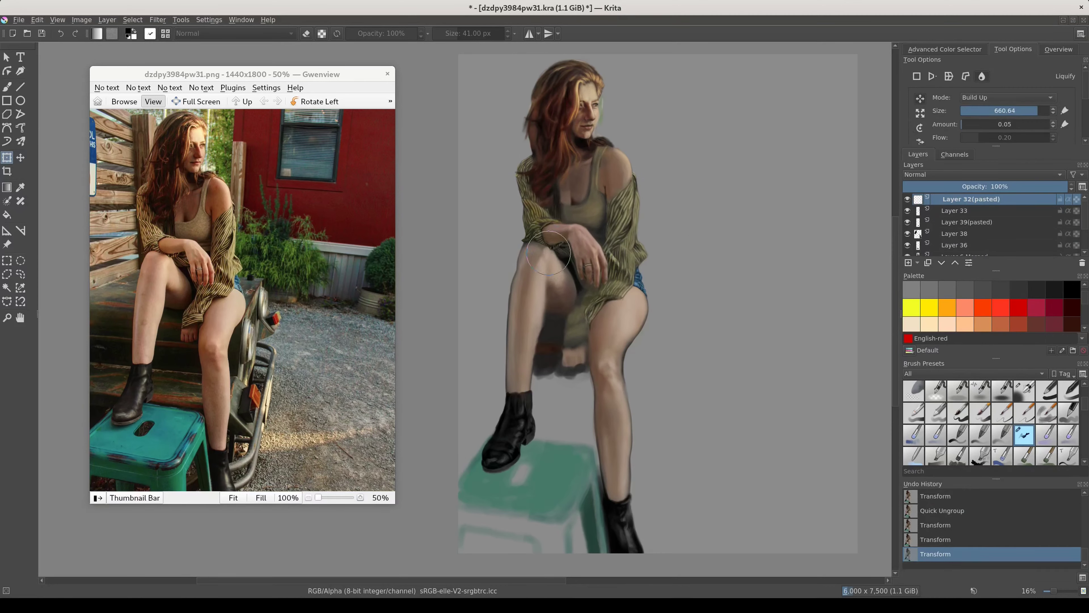
key(Page_Down)
key(Page_Down)
key(Page_Down)
key(bracketleft)
key(Return)
- Free-transform the torso area on Layer 32(pasted) and apply it
key(Page_Up)
key(Page_Up)
key(Page_Up)
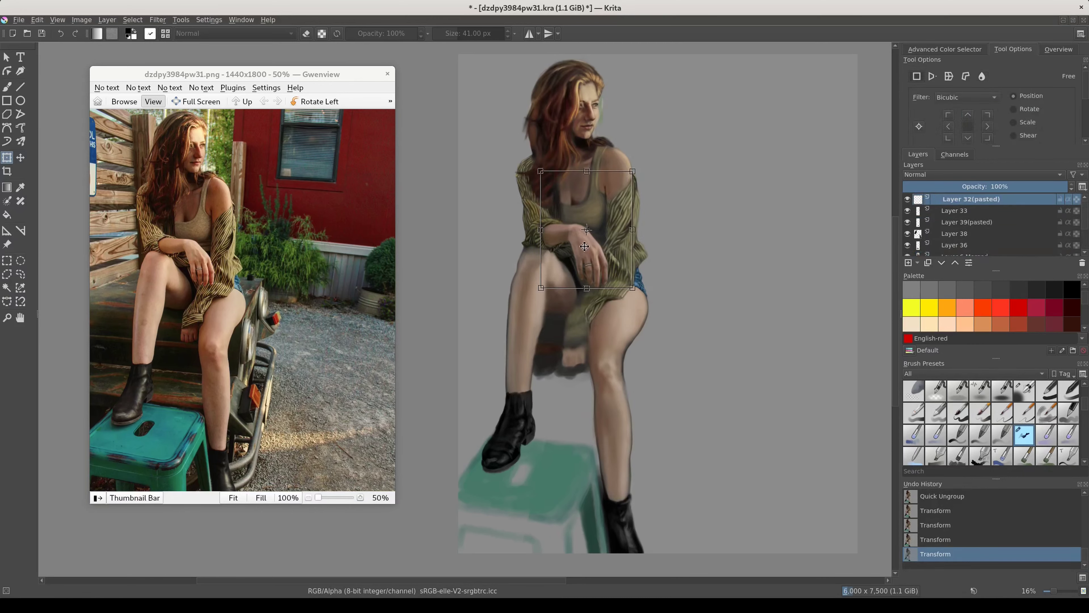
key(Return)
key(Page_Down)
key(Page_Down)
key(Page_Down)
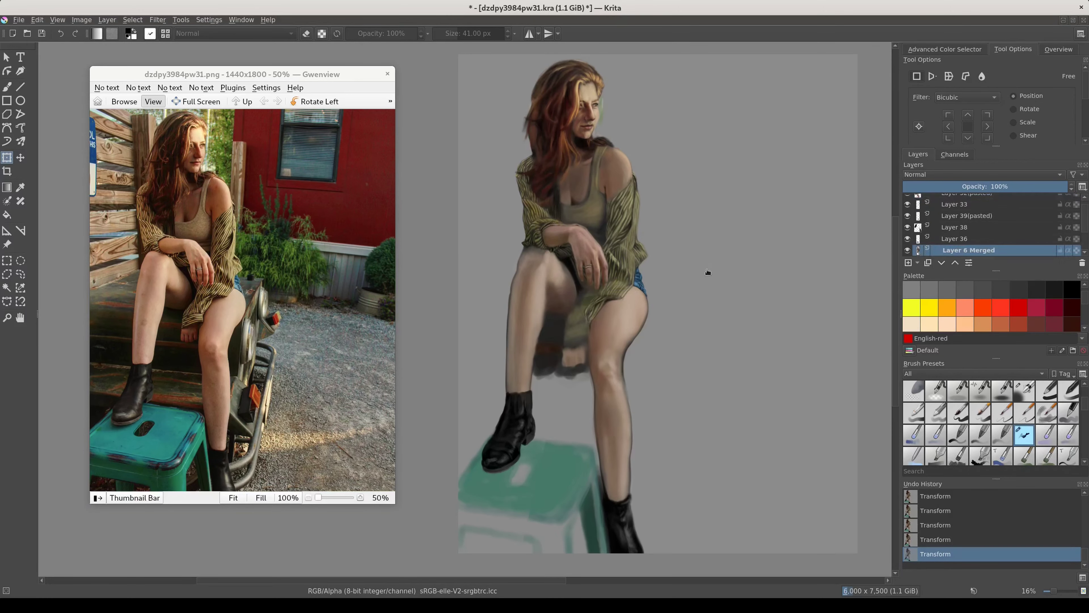
click(982, 76)
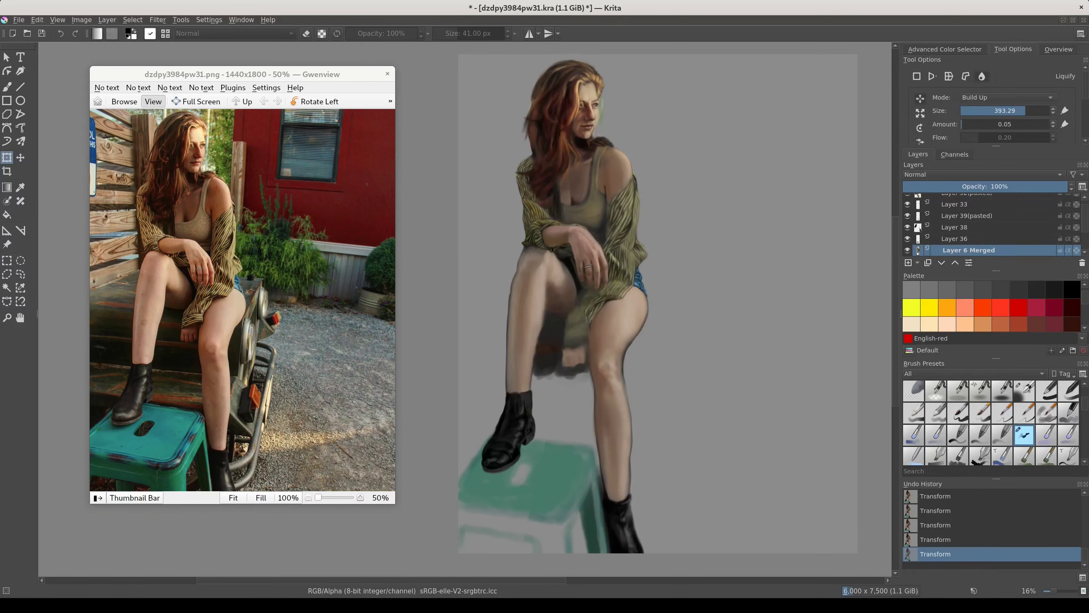
- After comparing at reduced opacity, liquify the area around the hand on Layer 32(pasted)
scroll(573, 226, up, 5)
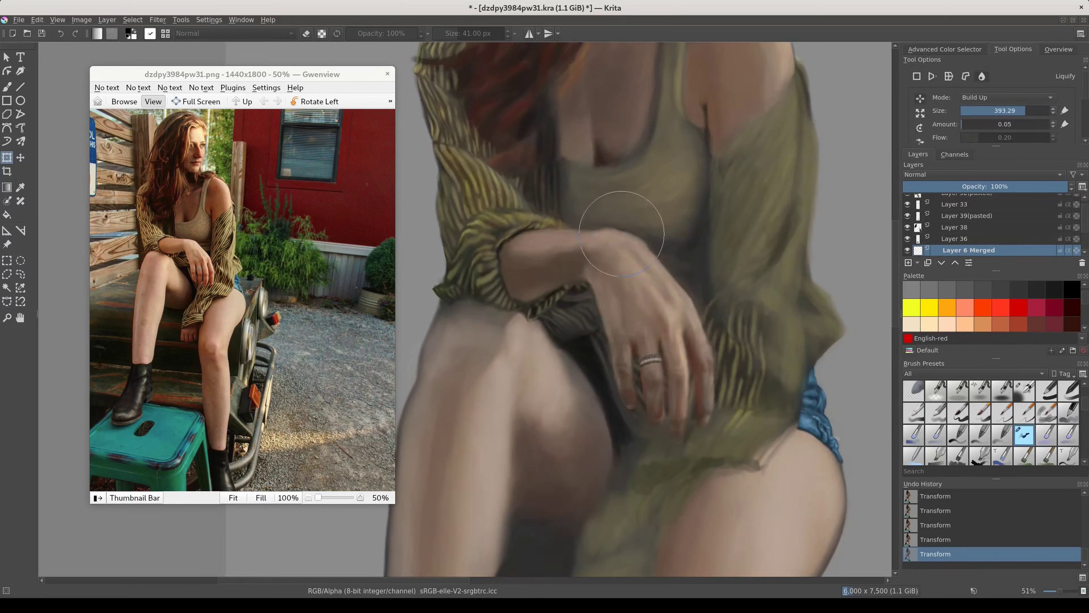
click(1009, 186)
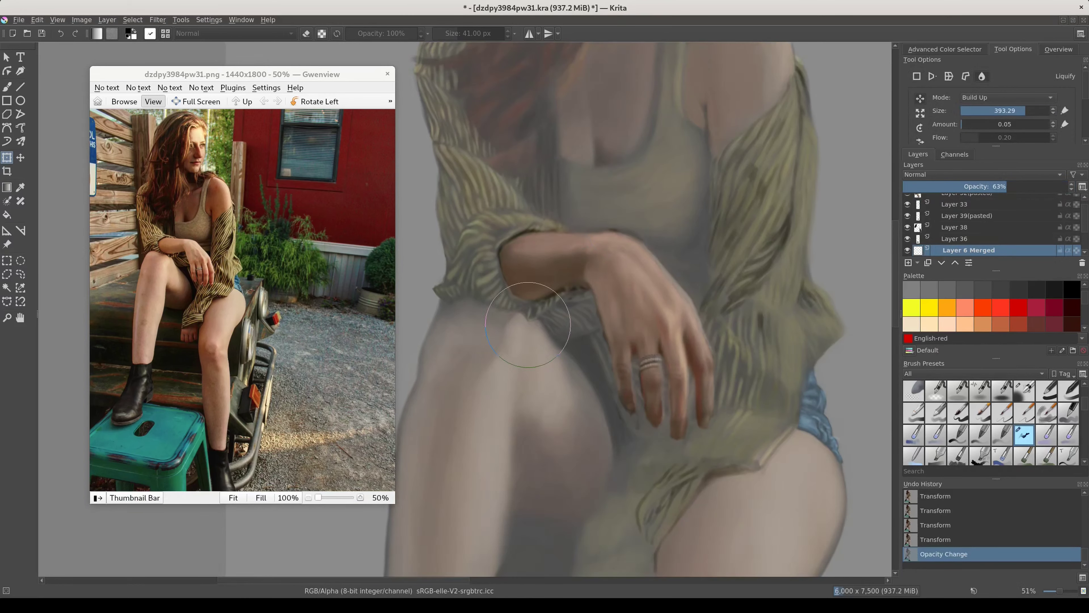
click(1064, 186)
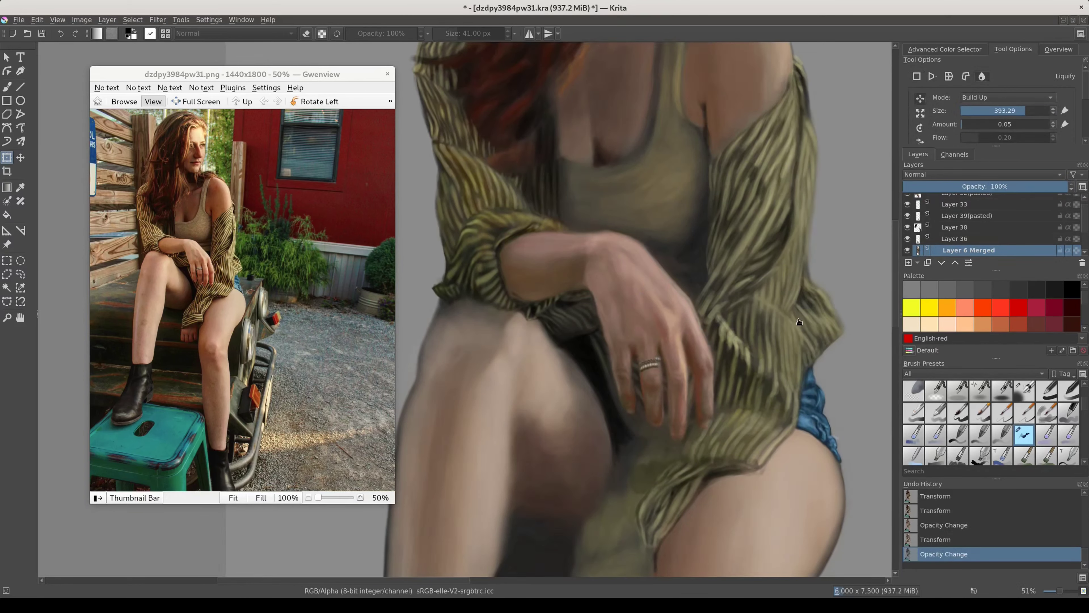
click(960, 194)
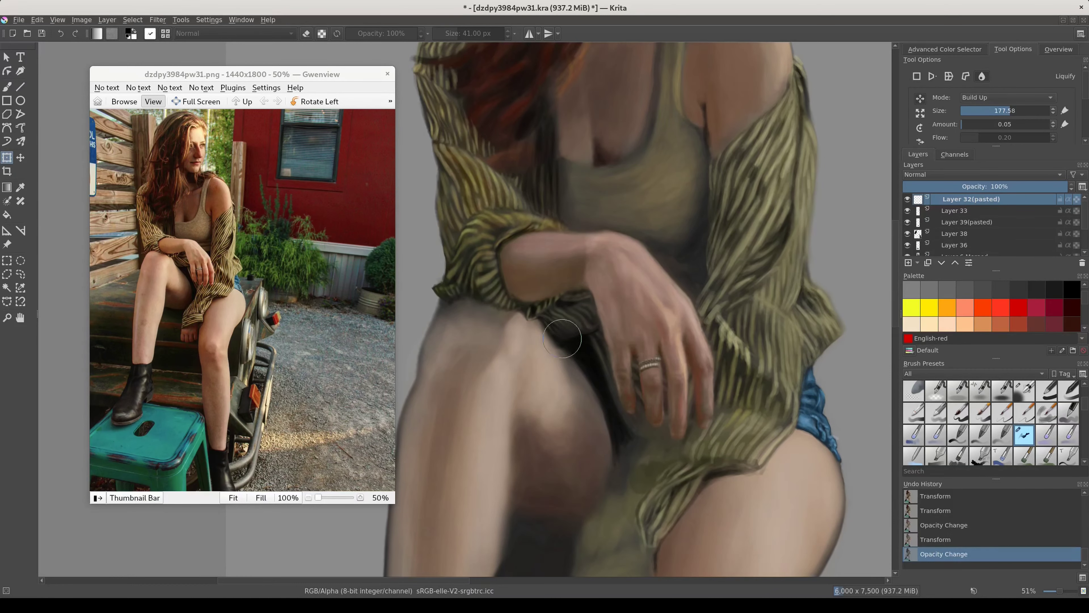
drag(668, 304, 695, 348)
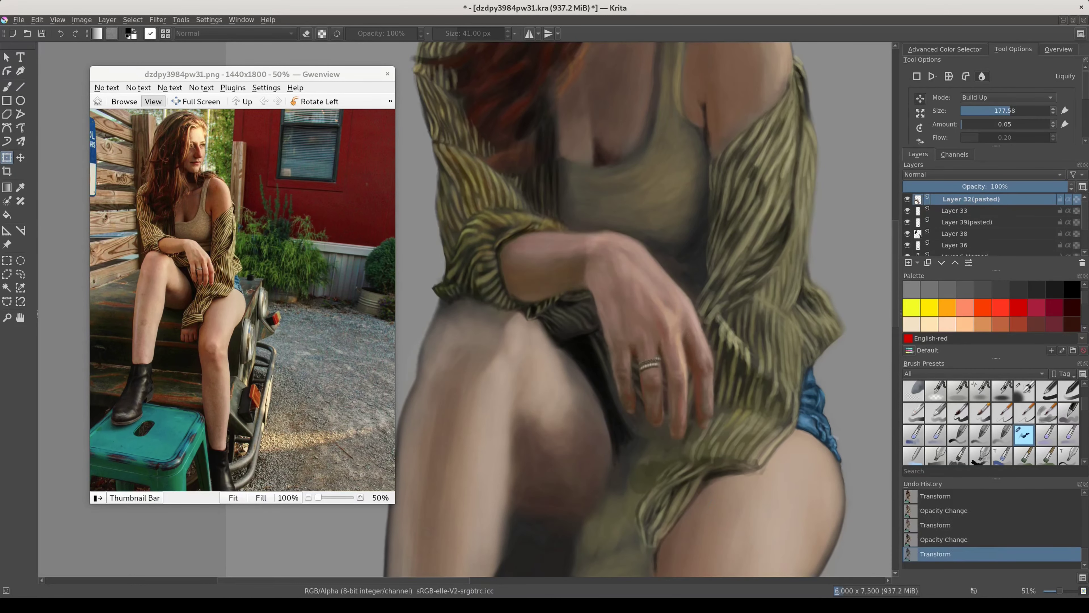
key(2)
key(b)
key(Page_Down)
key(Page_Down)
key(Page_Down)
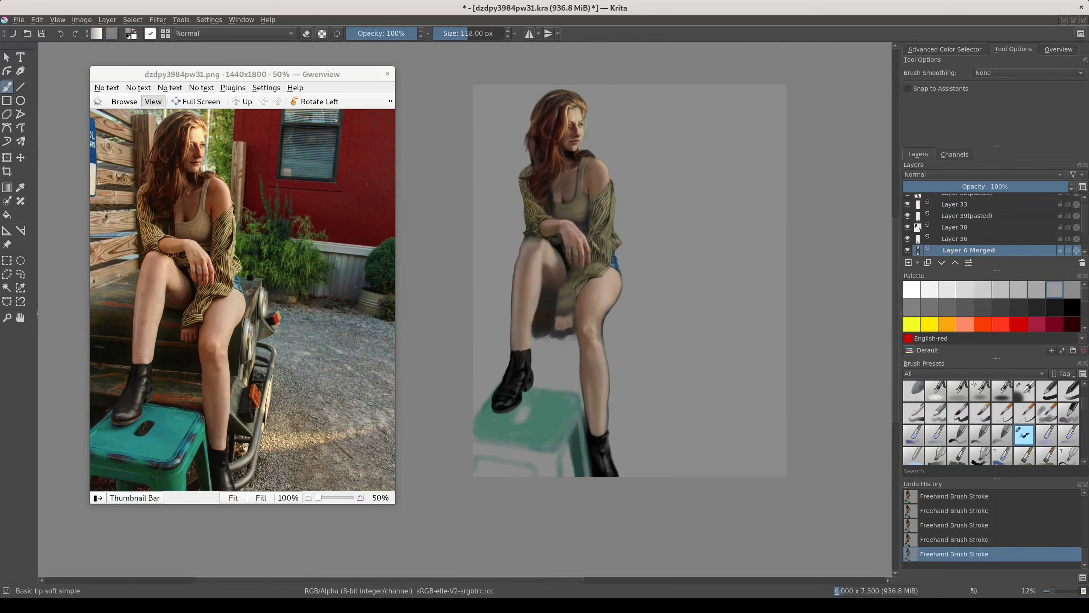
- On Layer 33, soften the inner-thigh crease with light strokes, brush between 41 and 90 px
key(bracketright)
key(bracketright)
key(bracketright)
ctrl+scroll(553, 262, up, 5)
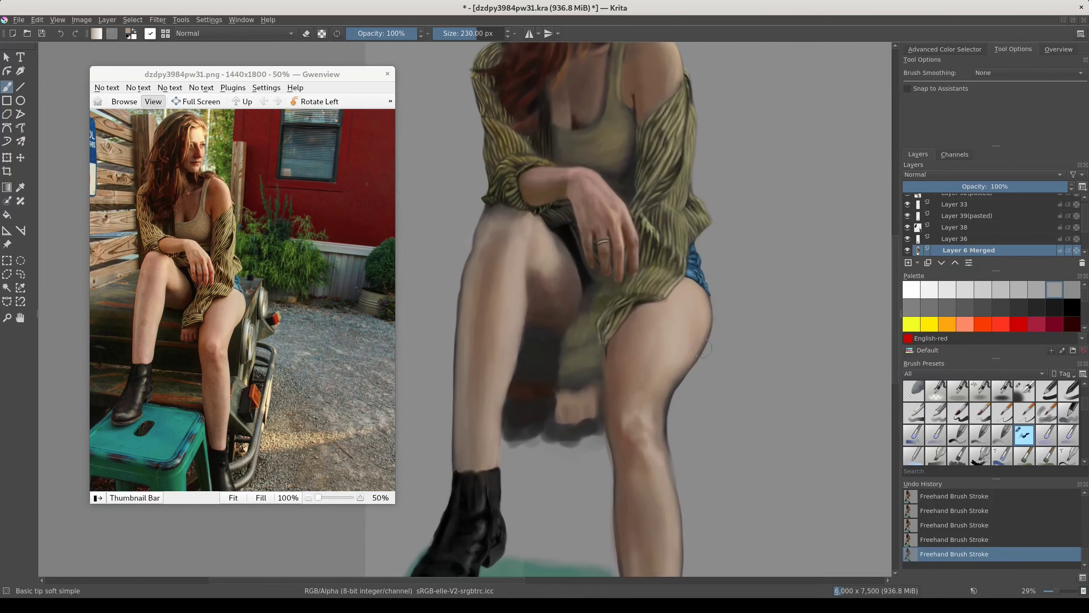
click(956, 204)
key(bracketleft)
key(bracketleft)
key(bracketleft)
key(d)
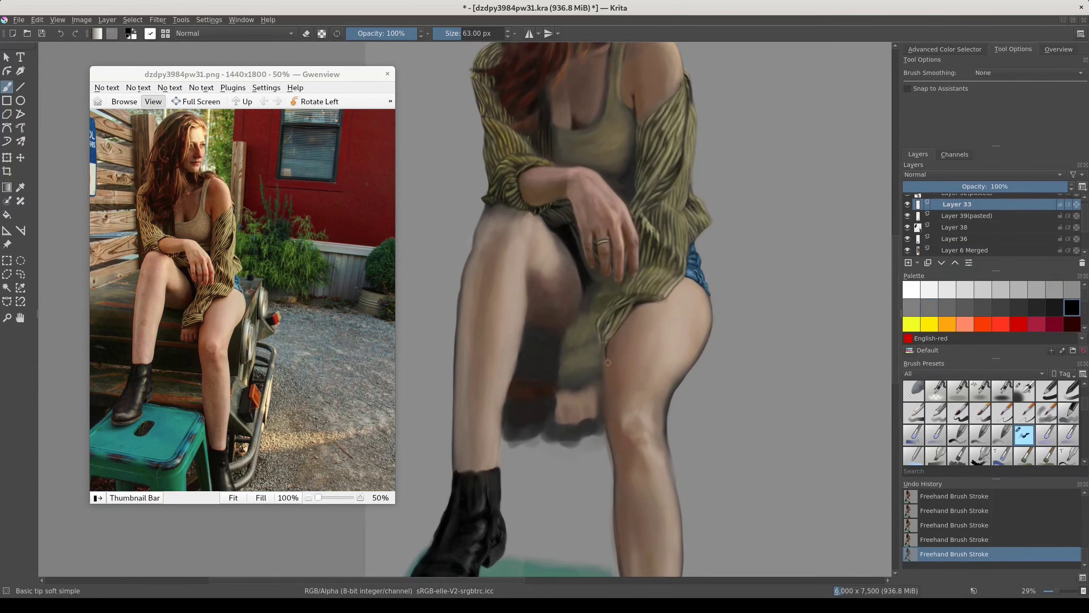
key(ctrl+t)
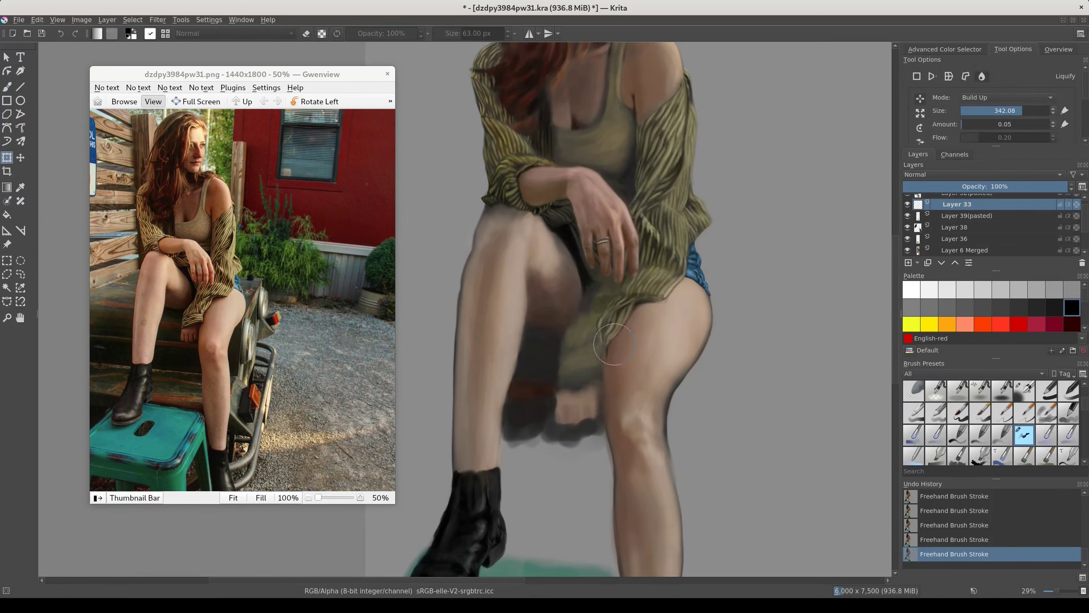
key(b)
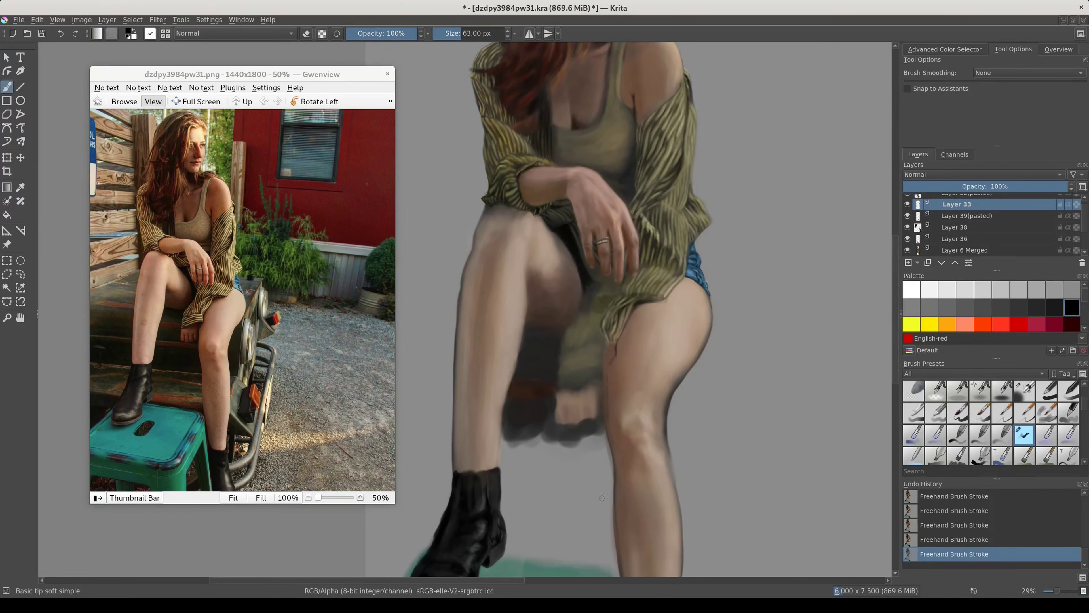
scroll(606, 406, down, 2)
drag(607, 324, 610, 315)
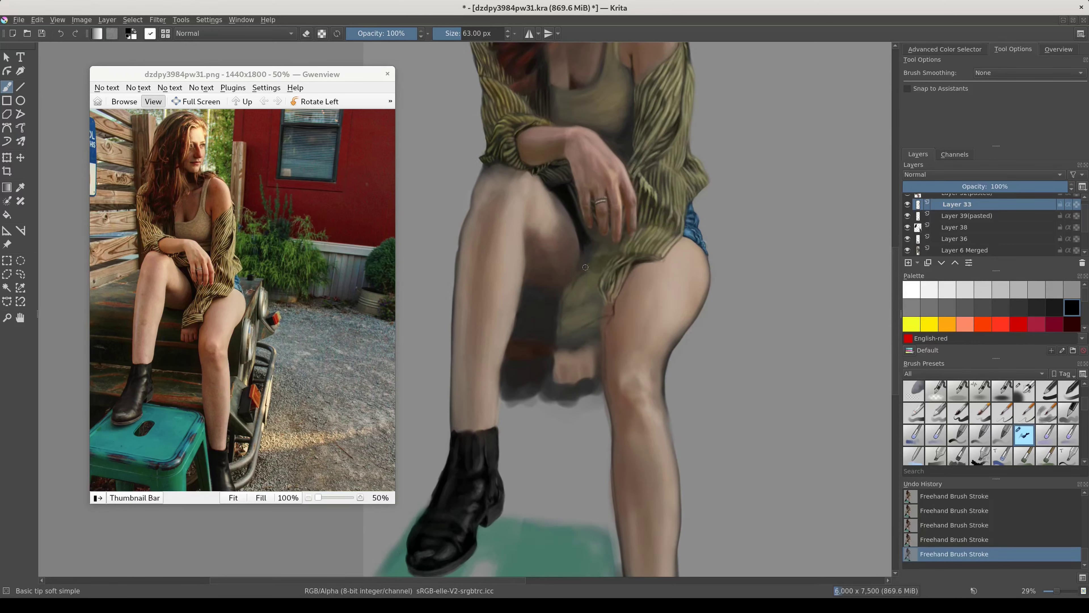
key(bracketright)
key(bracketright)
key(bracketright)
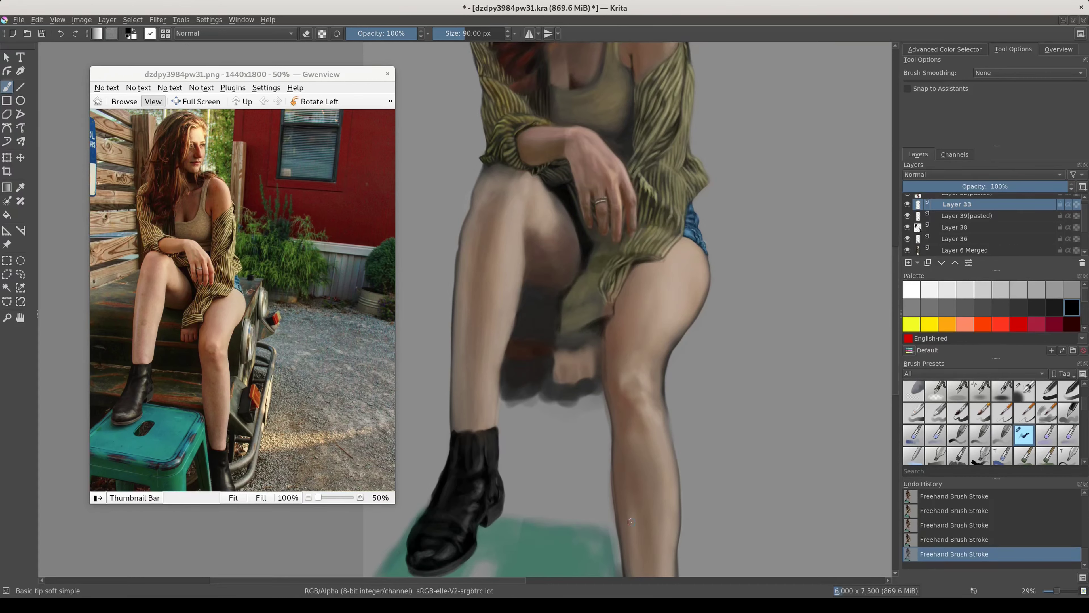
key(bracketleft)
key(bracketleft)
key(bracketleft)
mouse_move(591, 303)
mouse_down()
mouse_move(611, 301)
mouse_move(598, 312)
mouse_up()
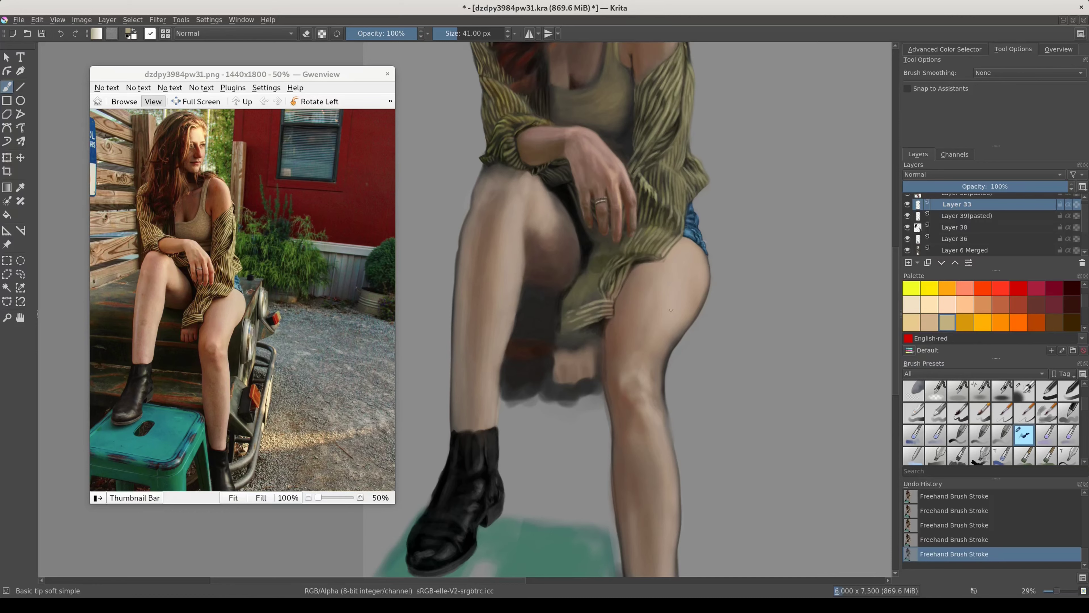
- Paint thin black strokes along the left edge of the cardigan fold below the thigh
key(d)
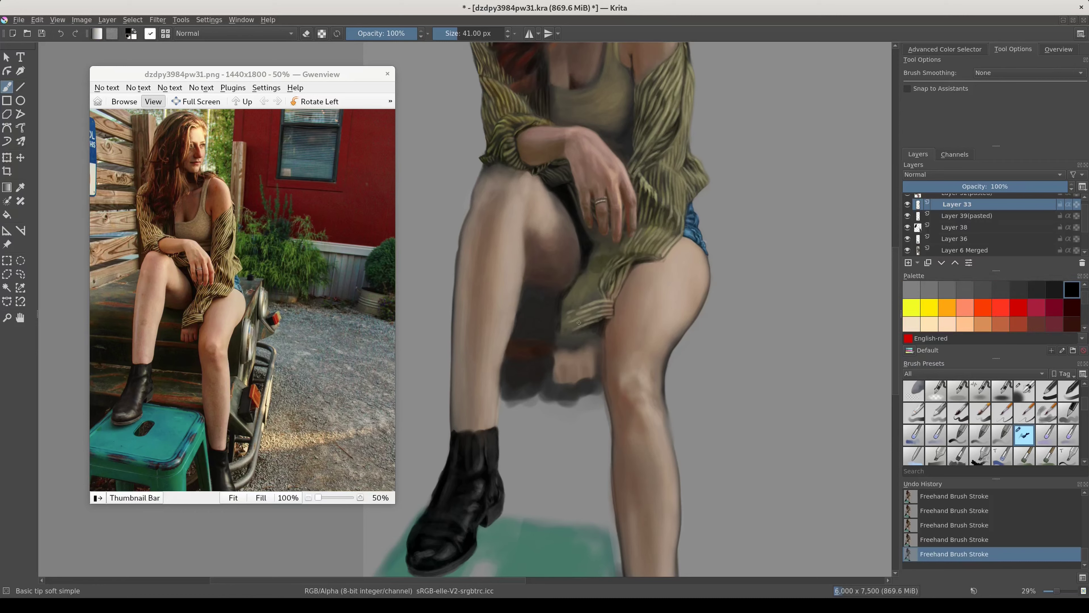
drag(563, 314, 582, 271)
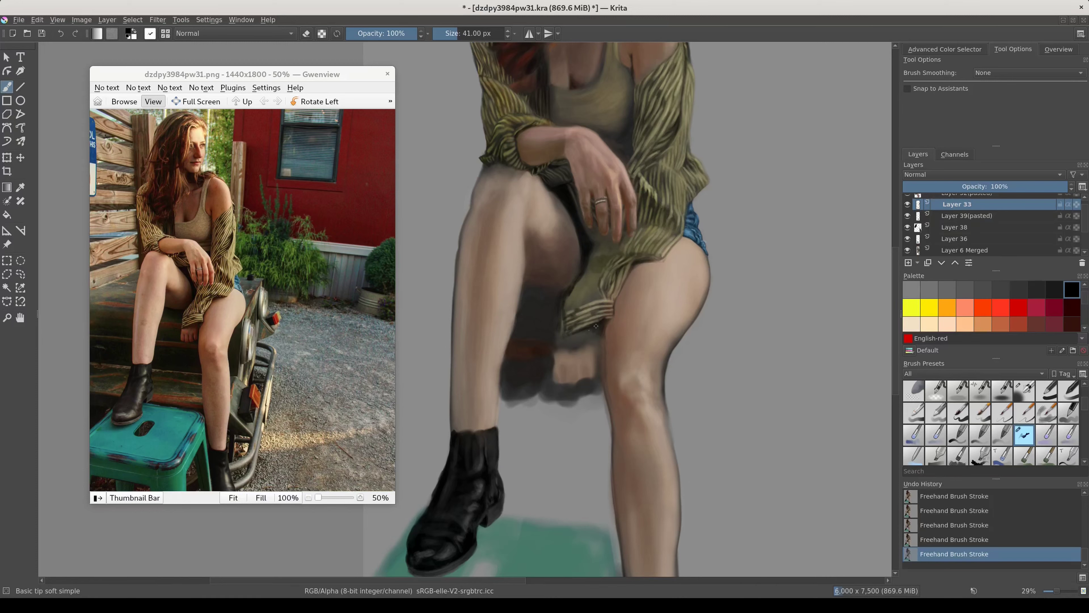
drag(563, 337, 563, 312)
key(ctrl+z)
key(ctrl+z)
key(ctrl+z)
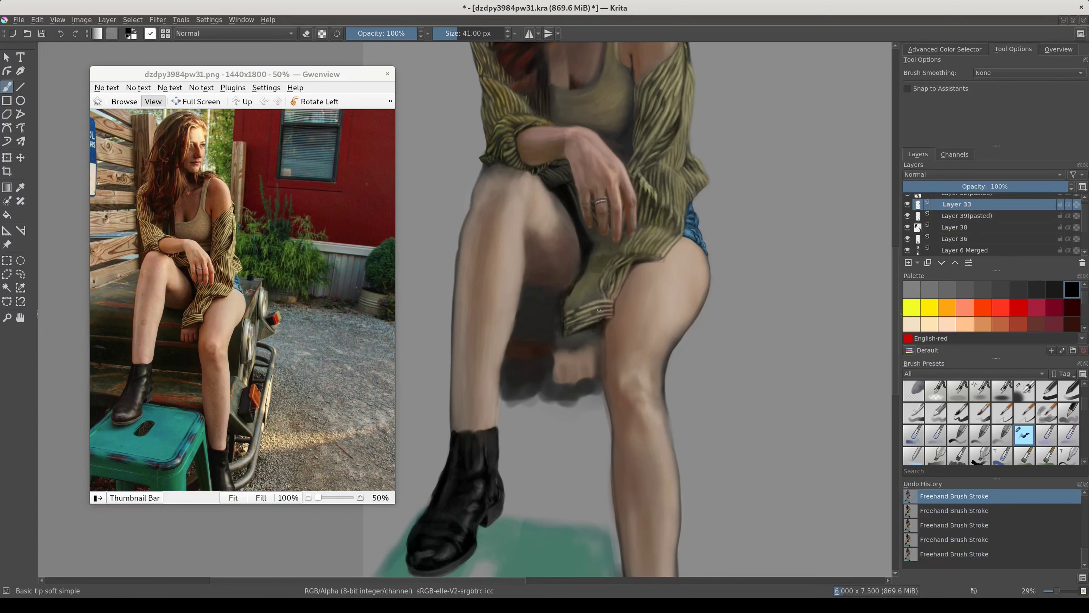
key(ctrl+shift+z)
key(ctrl+shift+z)
key(ctrl+shift+z)
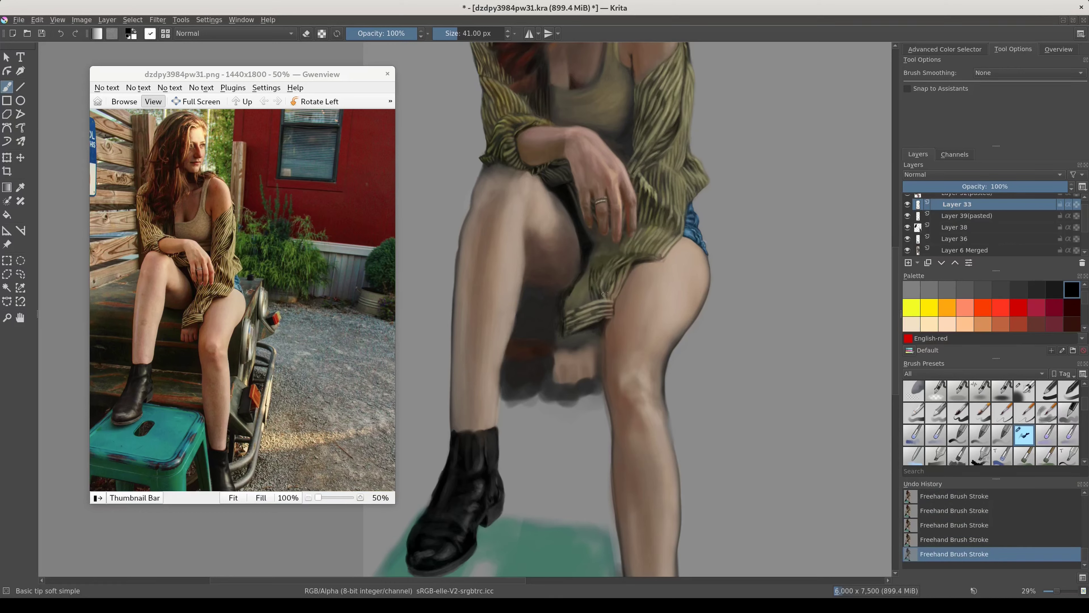
scroll(993, 306, down, 1)
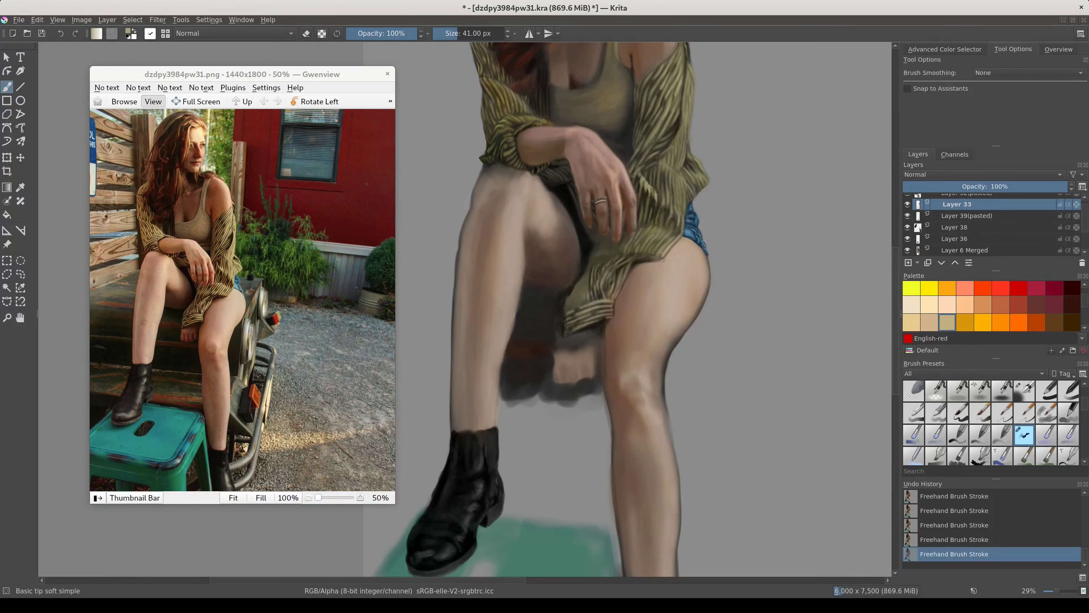
key(d)
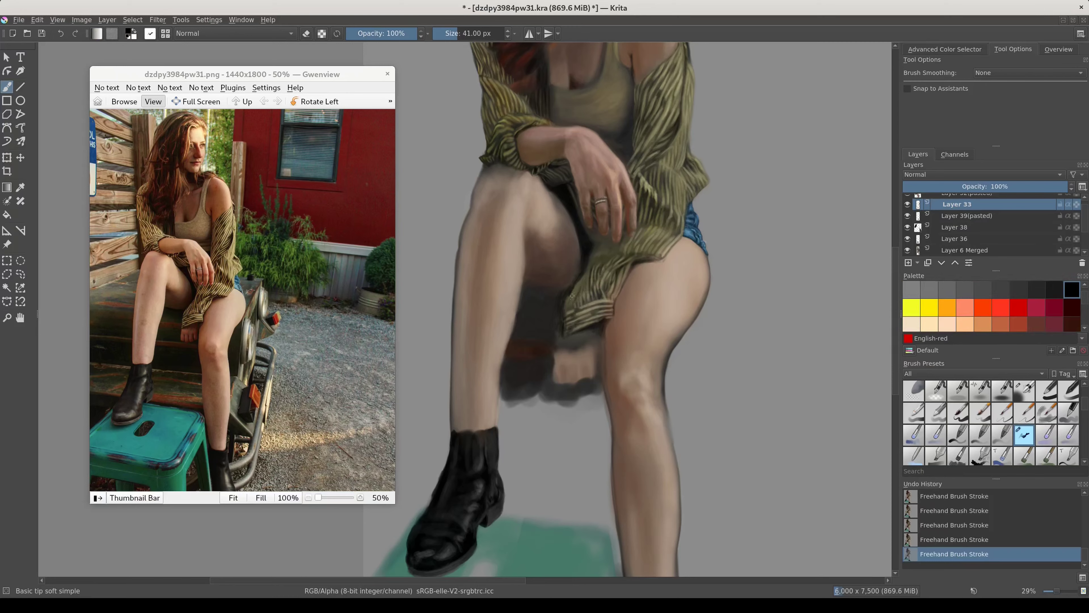
- With a 103 px brush, paint dark toe separations and a shadow beneath the toes
ctrl+click(601, 324)
shift+drag(586, 302, 586, 280)
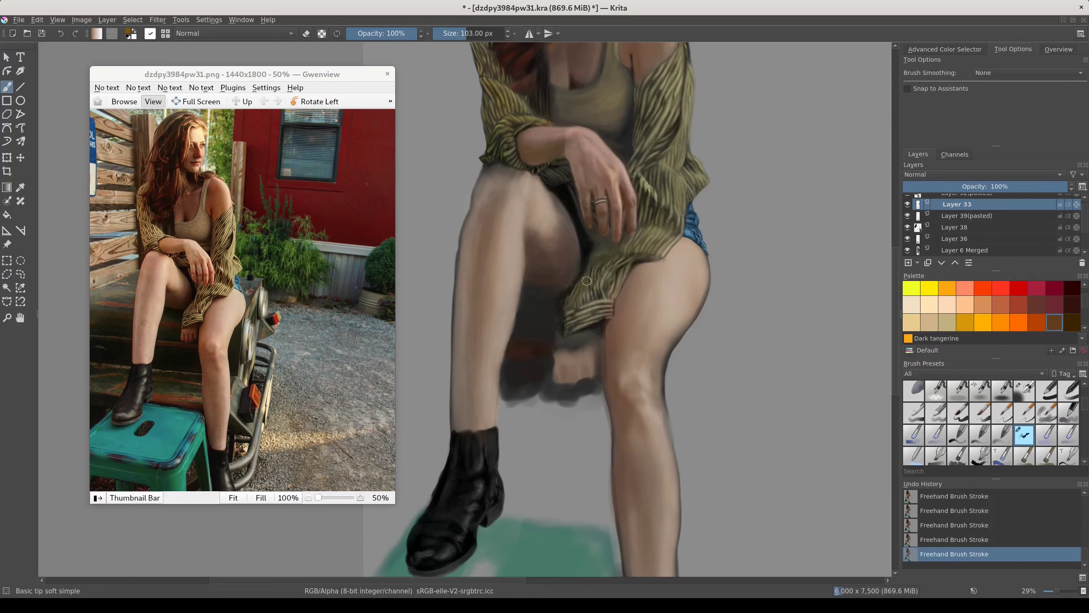
ctrl+click(569, 305)
ctrl+click(601, 323)
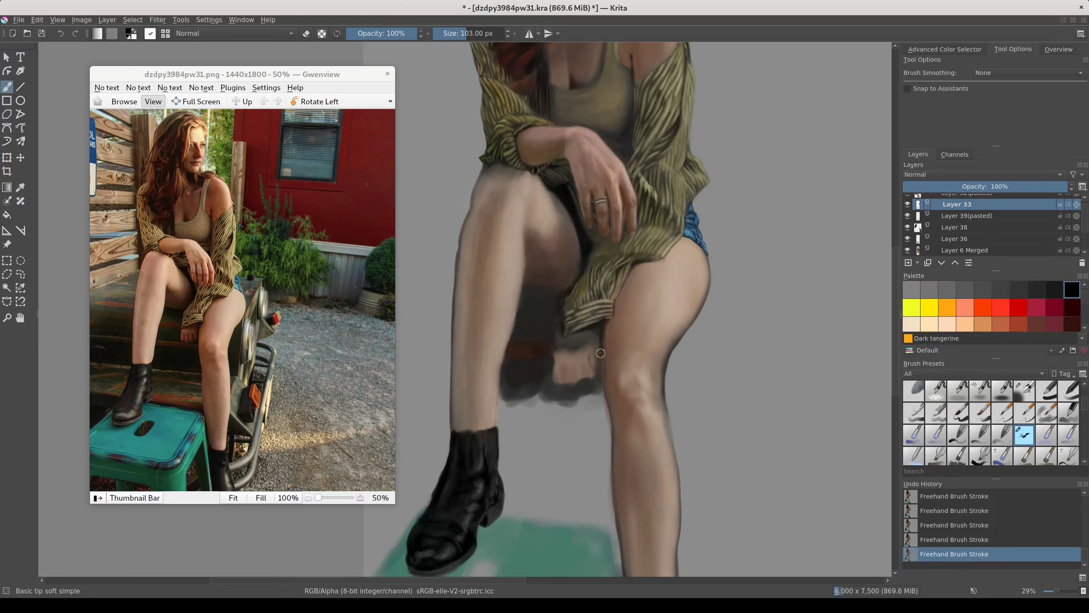
mouse_move(580, 365)
mouse_down()
mouse_move(582, 377)
mouse_move(568, 378)
mouse_up()
mouse_move(566, 381)
mouse_down()
mouse_move(596, 374)
mouse_move(554, 373)
mouse_move(555, 342)
mouse_up()
- Liquify the foot and ankle outline upward and commit the reshape
key(ctrl+t)
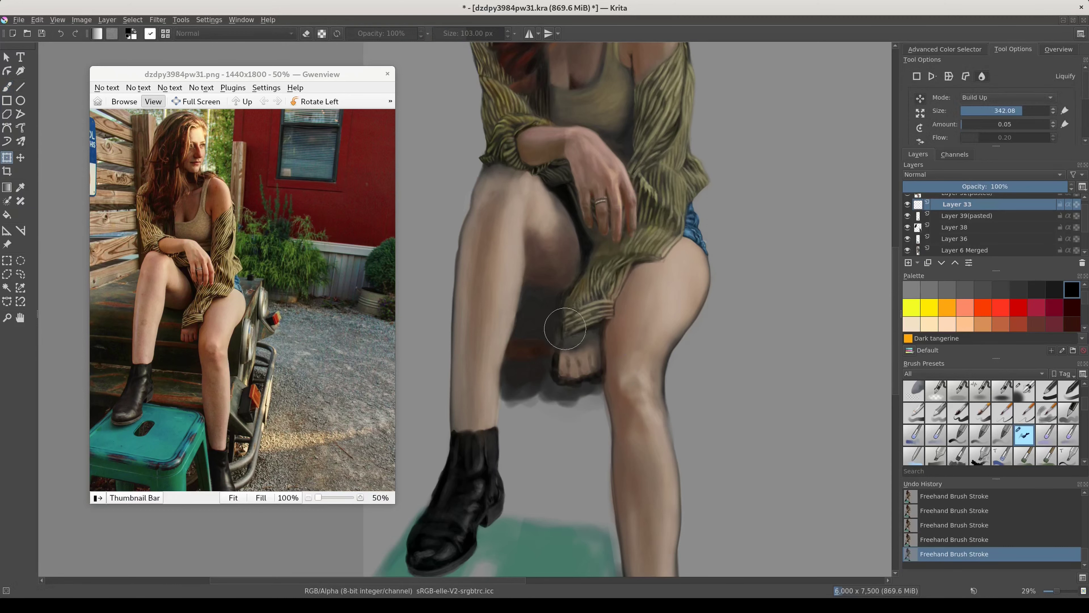
key(Return)
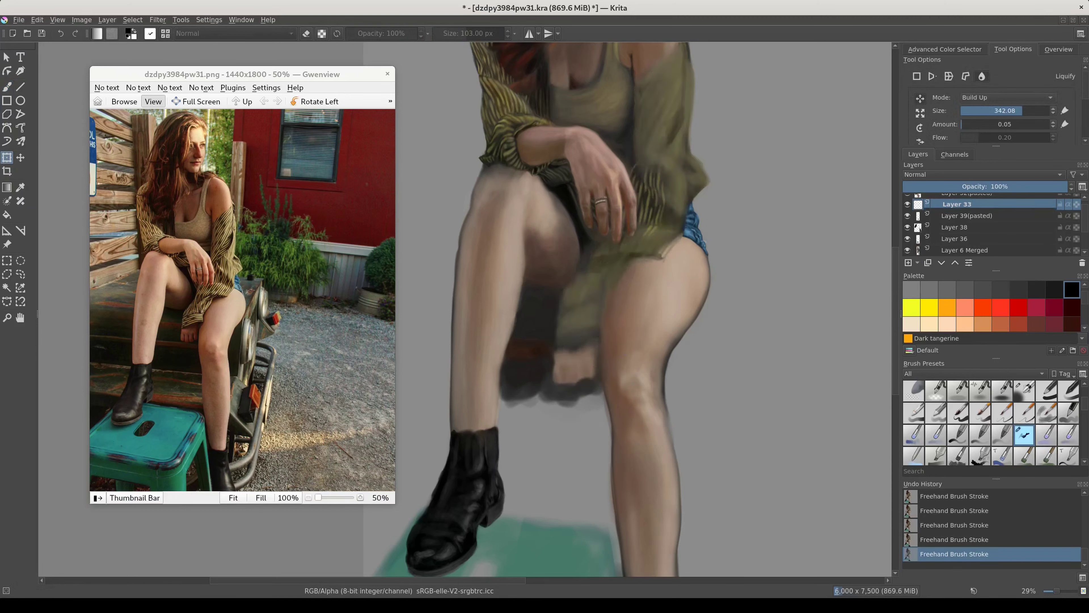
key(b)
click(983, 307)
ctrl+click(574, 346)
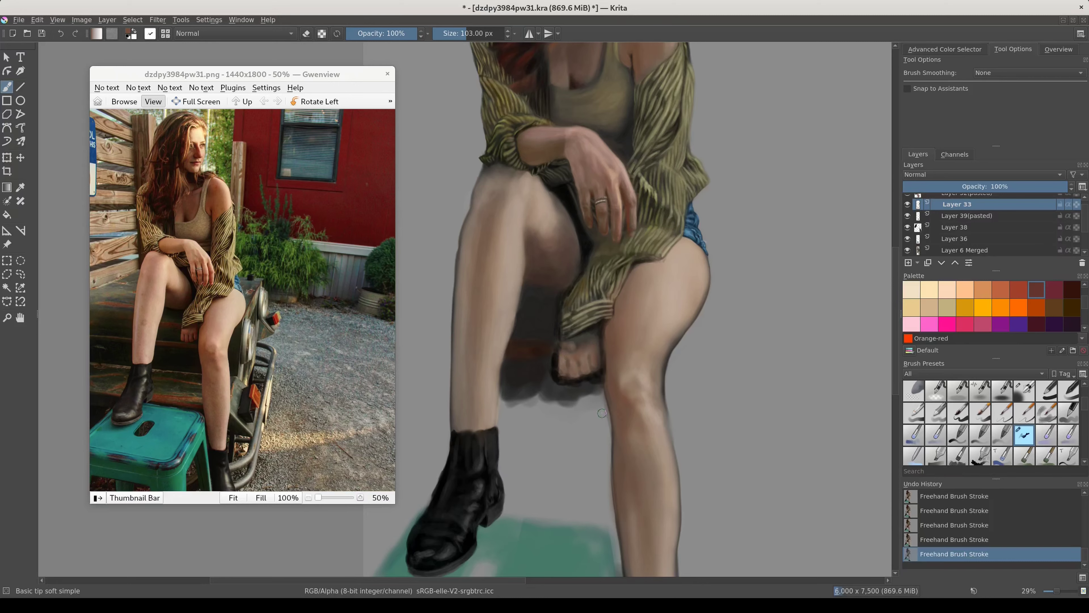
key(ctrl+t)
drag(567, 383, 567, 369)
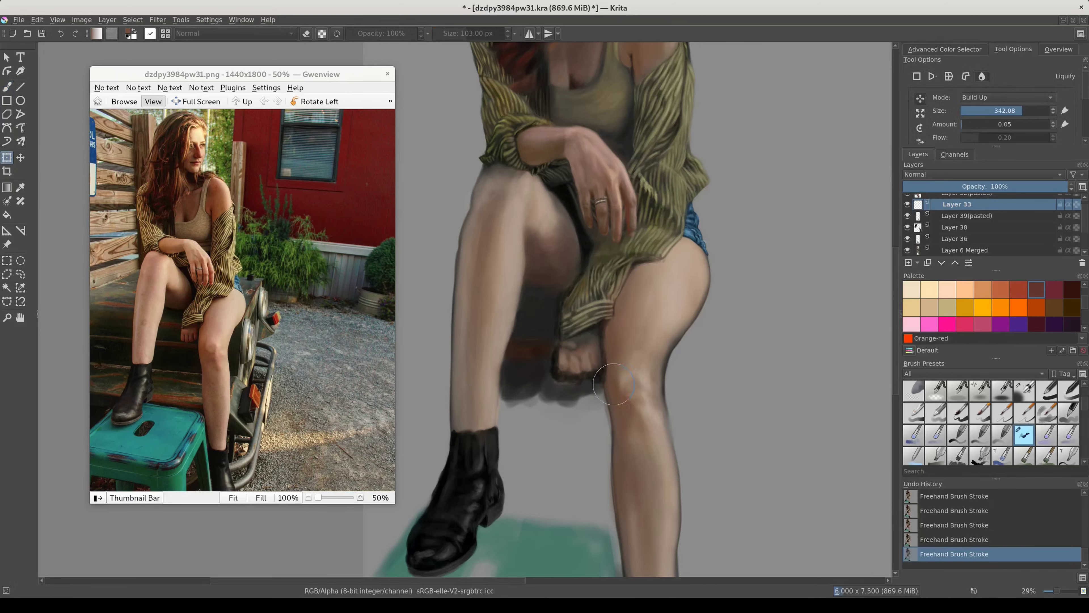
key(Return)
key(b)
scroll(728, 335, down, 3)
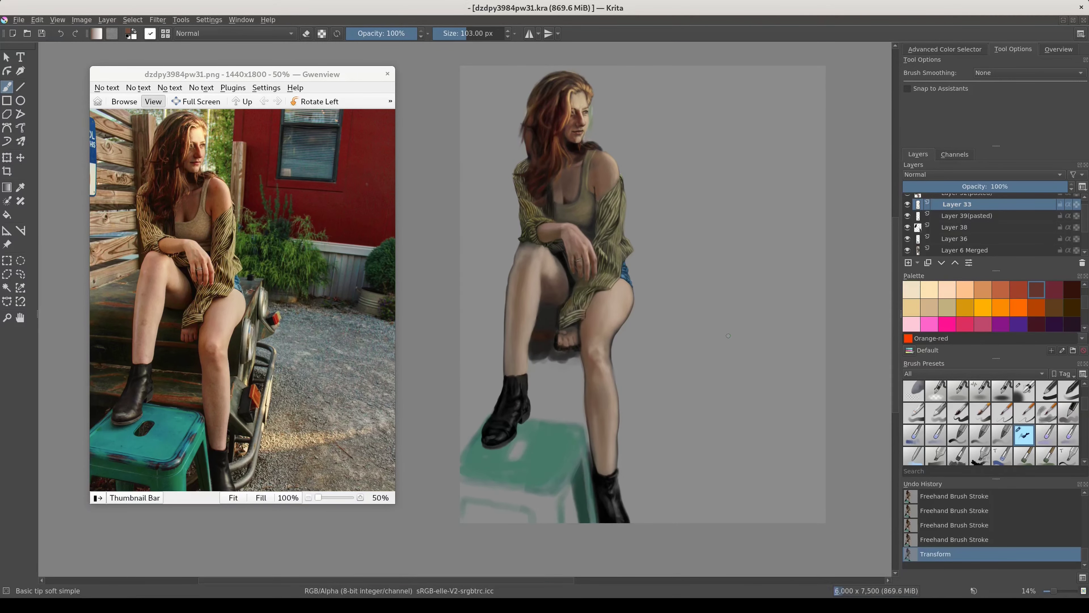
- With a 47 px brush and a sampled colour, paint a lighter strand on the cardigan folds
ctrl+scroll(589, 282, up, 5)
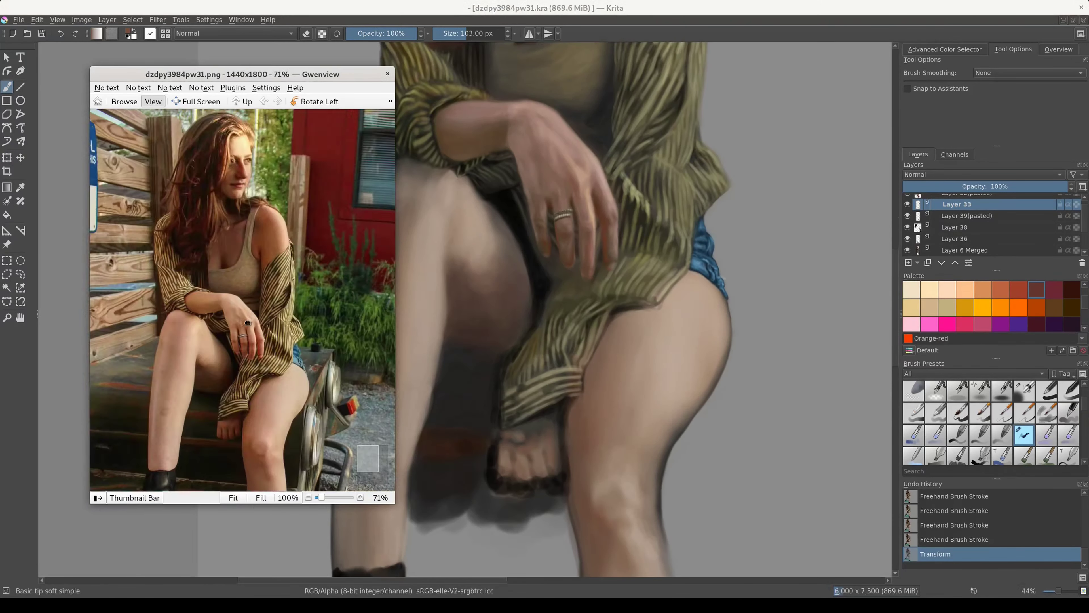
key(bracketleft)
click(594, 297)
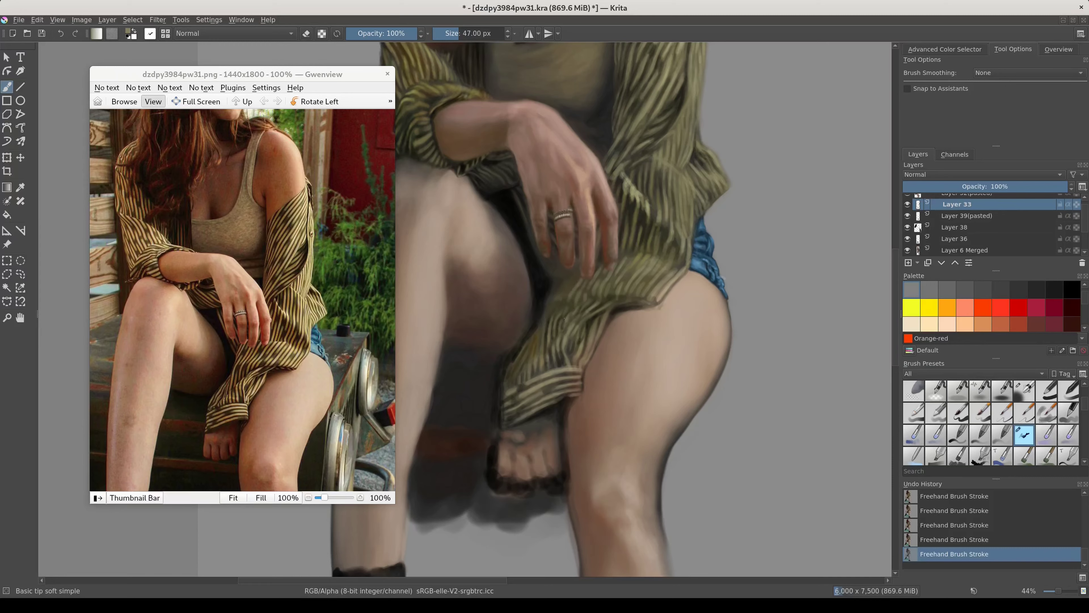
drag(551, 316, 563, 295)
- Shade the lower fold edge in black and hatch dark stripes into the fold
key(d)
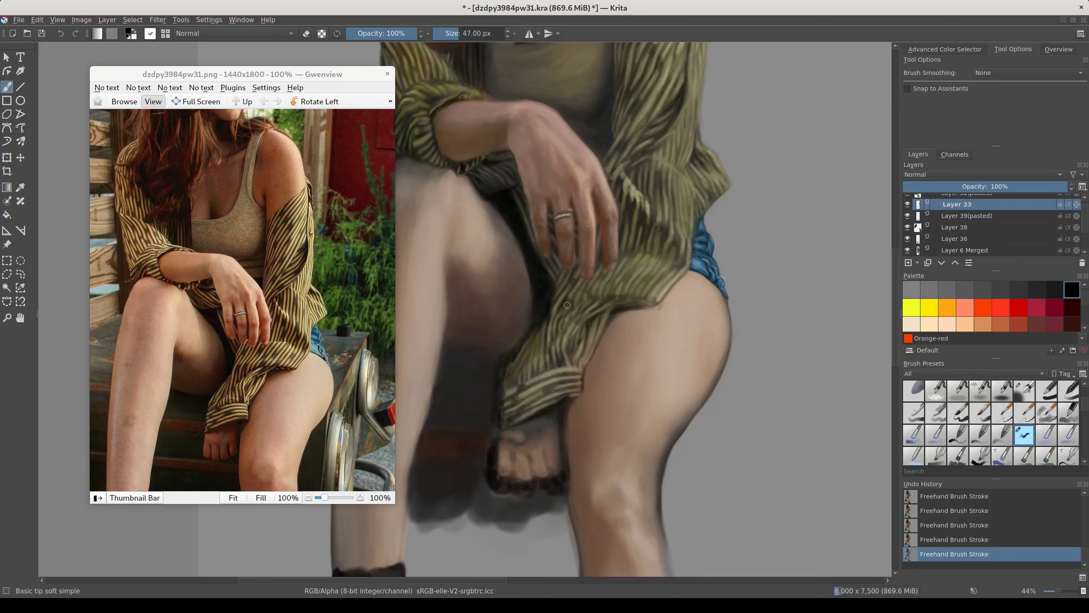
mouse_move(654, 301)
mouse_down()
mouse_move(577, 308)
mouse_move(530, 372)
mouse_move(543, 355)
mouse_move(521, 341)
mouse_up()
mouse_move(583, 296)
mouse_down()
mouse_move(618, 270)
mouse_move(637, 269)
mouse_move(639, 289)
mouse_move(654, 266)
mouse_up()
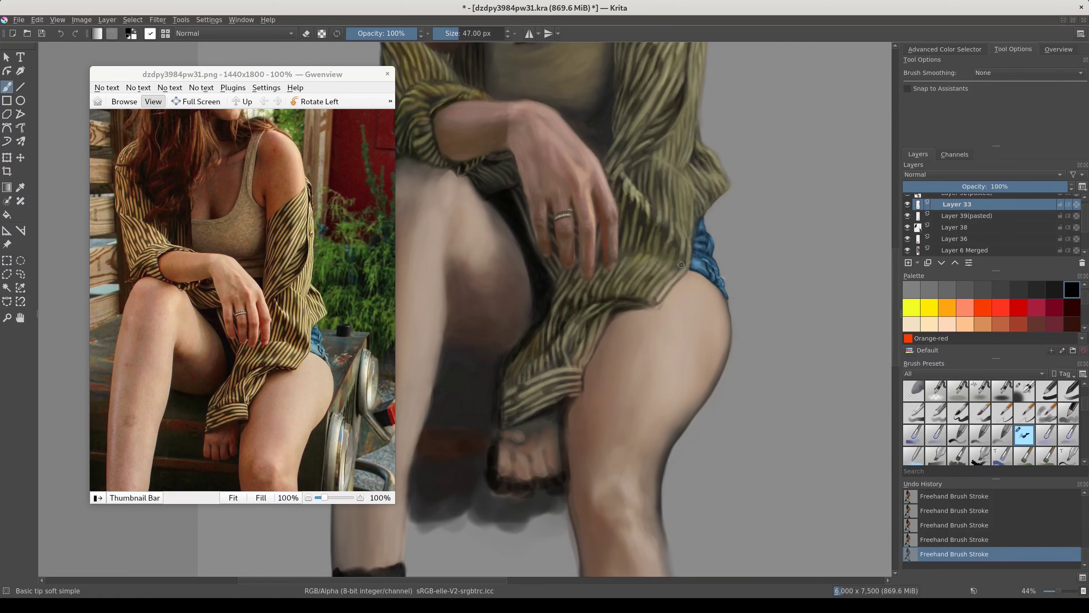
ctrl+click(652, 264)
ctrl+click(640, 265)
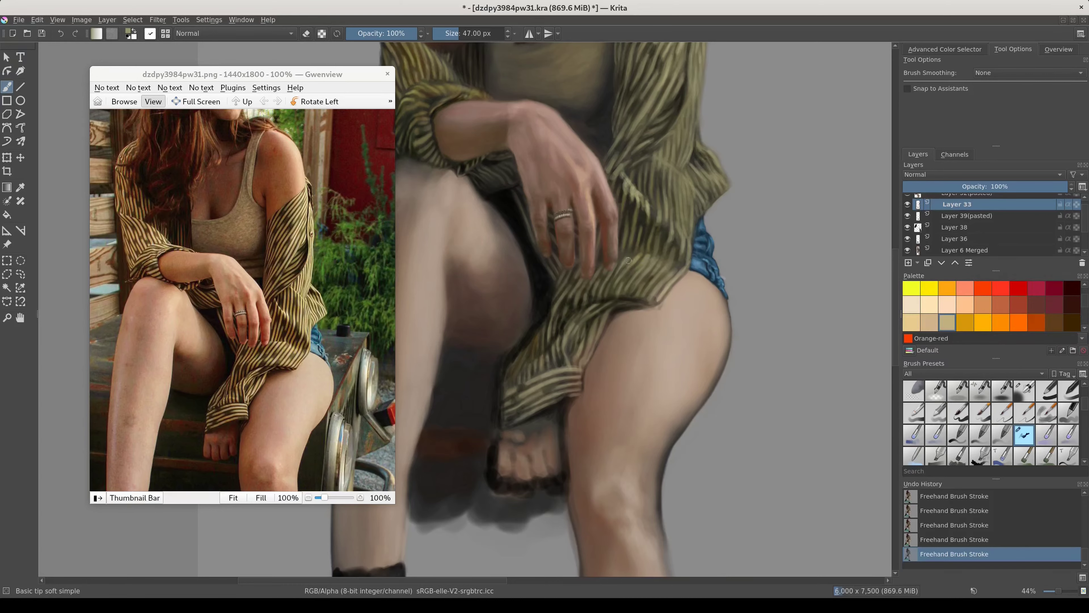
drag(663, 266, 620, 382)
key(bracketleft)
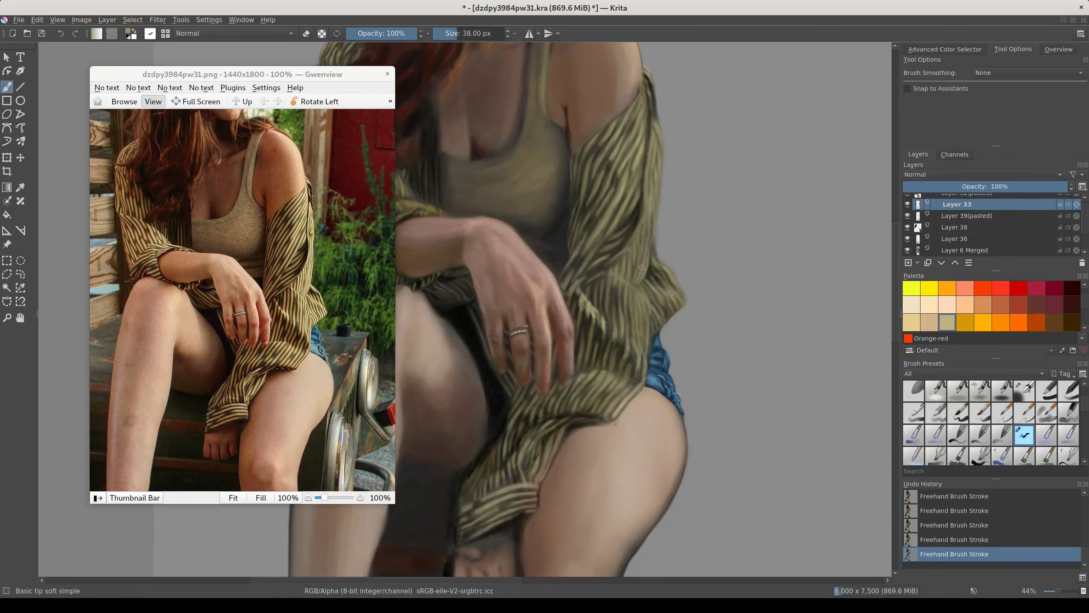
- Add light strokes to the cardigan's right edge beside the chest, brush down to 32 px
drag(643, 257, 651, 220)
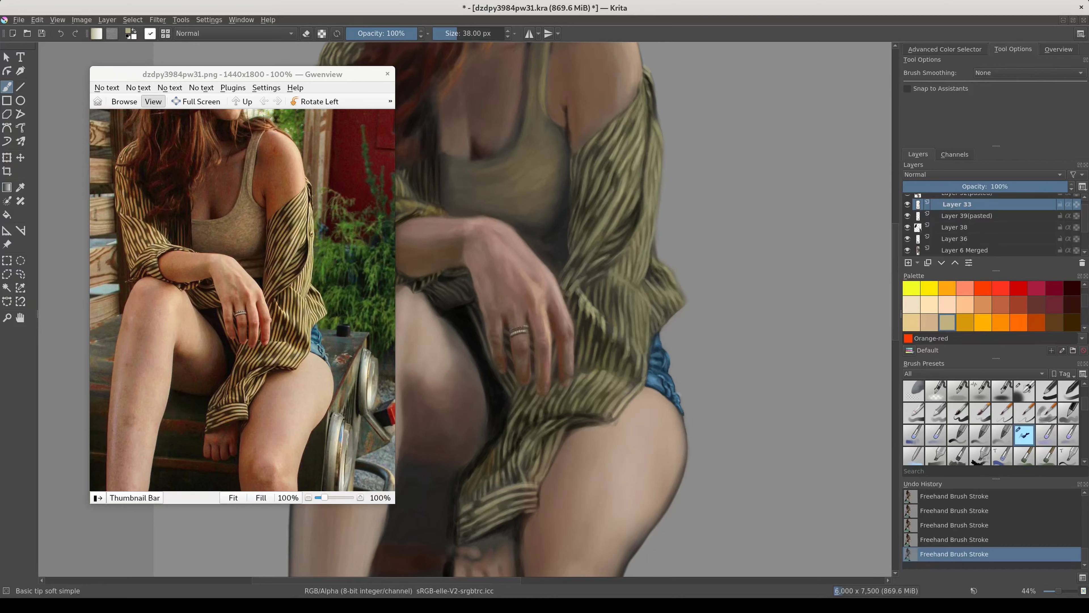
ctrl+click(659, 192)
ctrl+click(652, 181)
key(bracketleft)
ctrl+click(528, 258)
key(d)
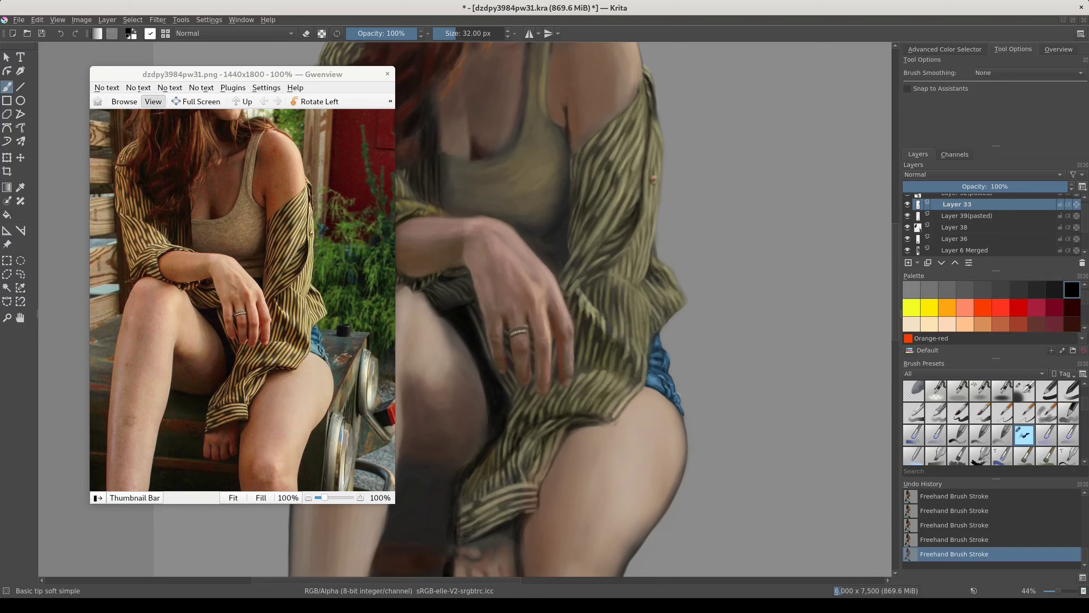
- Check Layer 32(pasted), return to Layer 6 Merged, and zoom out to the whole figure
ctrl+click(682, 202)
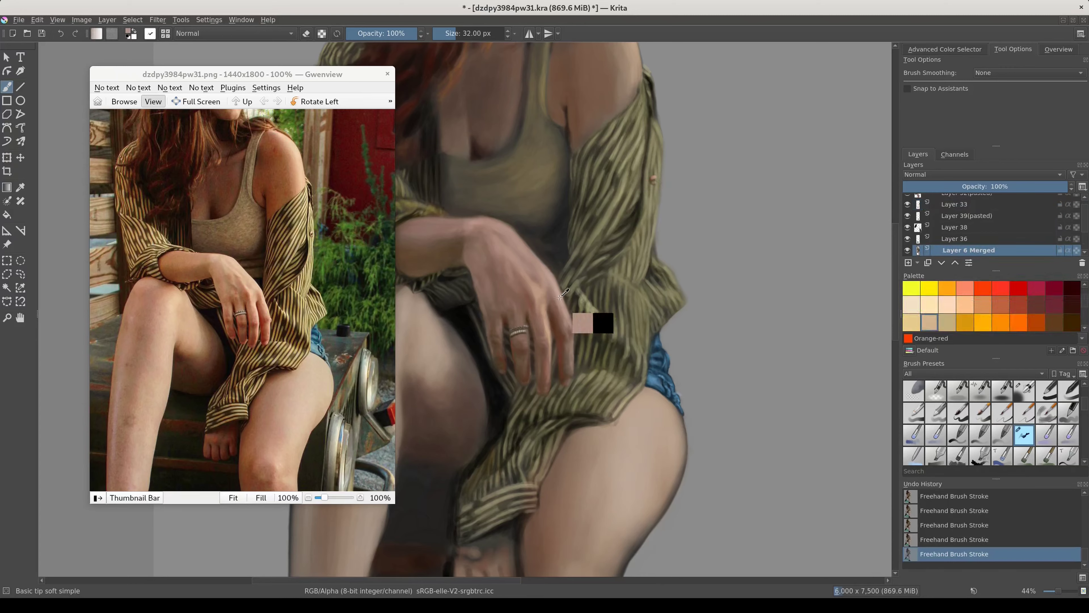
ctrl+click(575, 326)
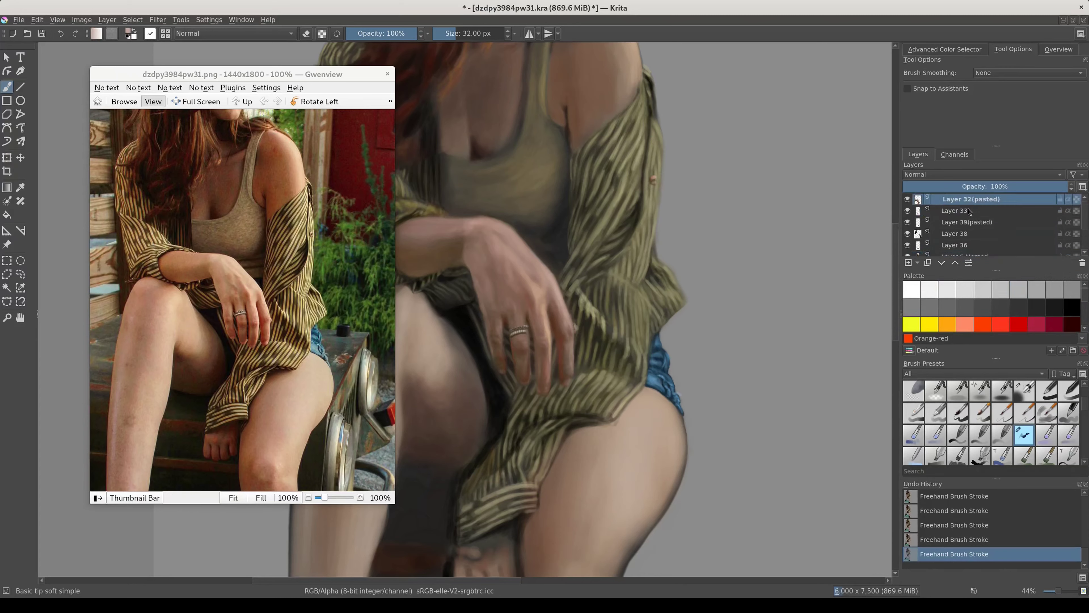
ctrl+click(578, 341)
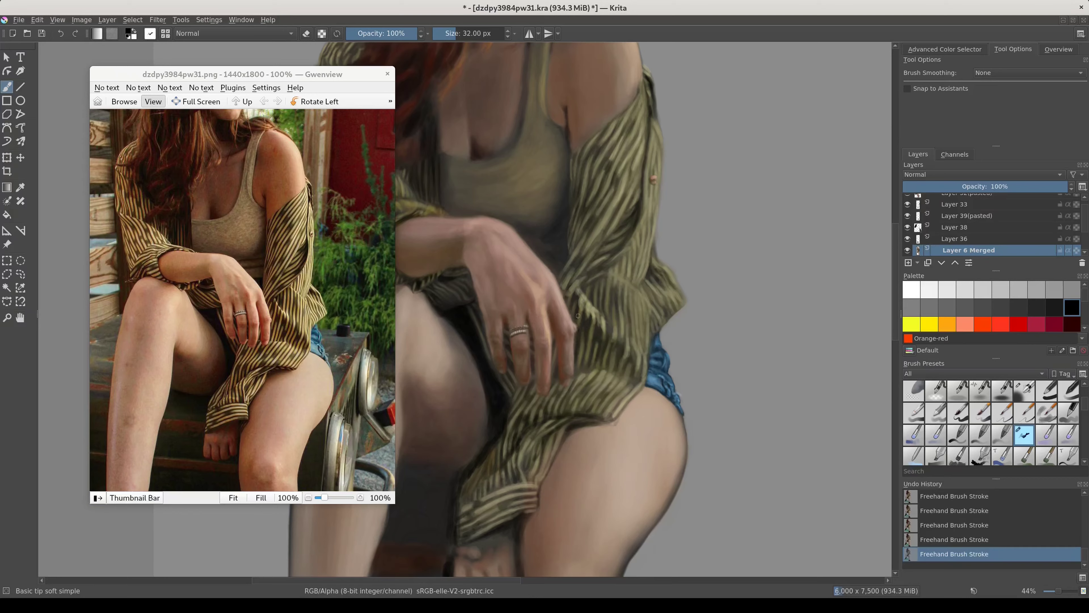
scroll(718, 140, down, 4)
scroll(719, 141, down, 1)
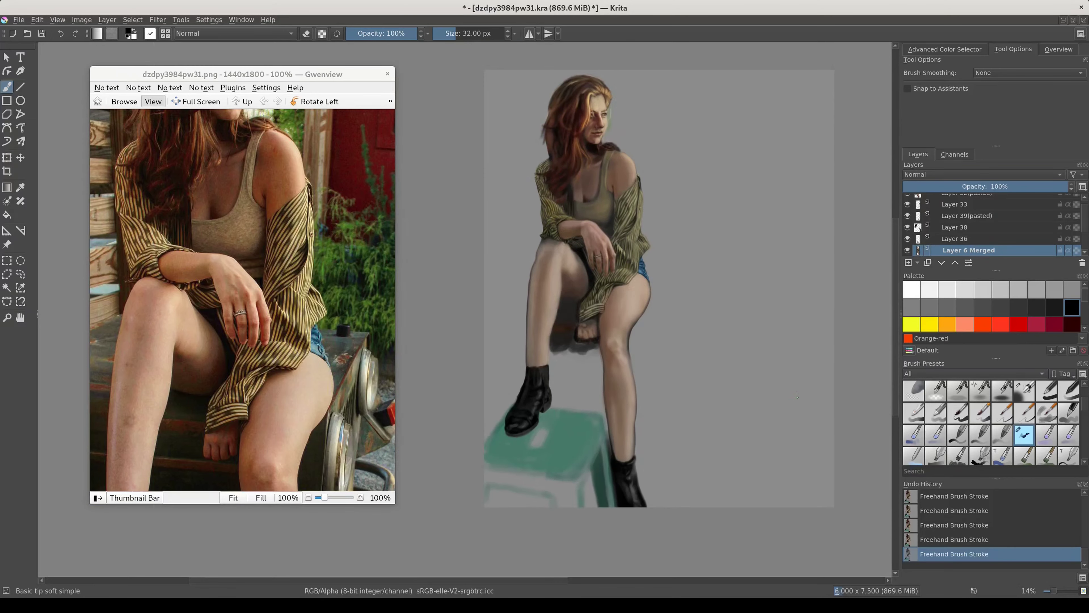
- Lower the stool layer Layer 39(pasted) beneath Layer 38 and merge it into Layer 36
scroll(382, 212, down, 2)
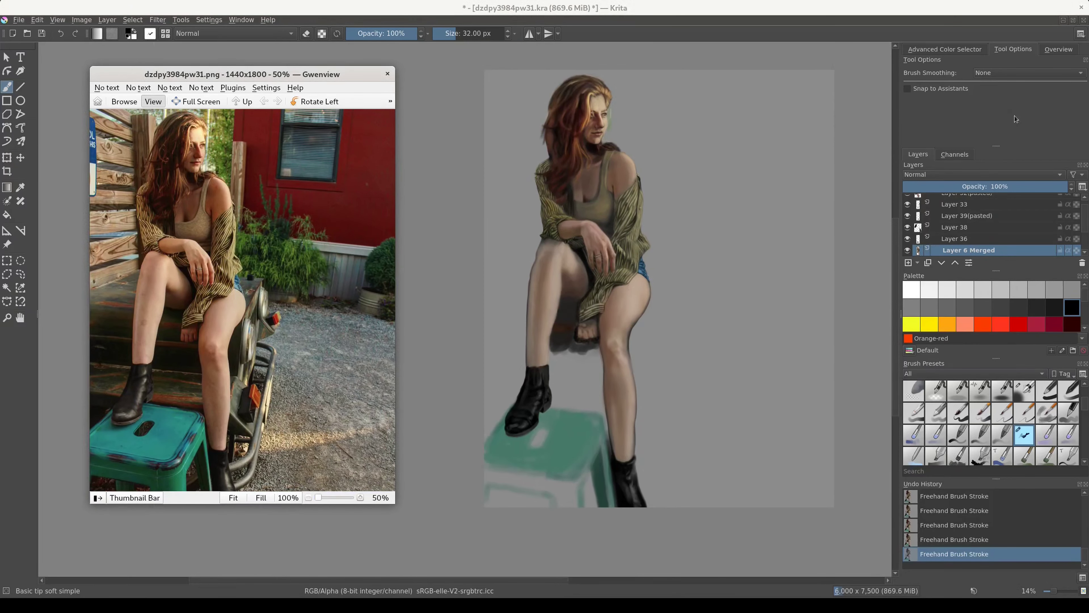
click(967, 215)
key(ctrl+Page_Down)
key(ctrl+e)
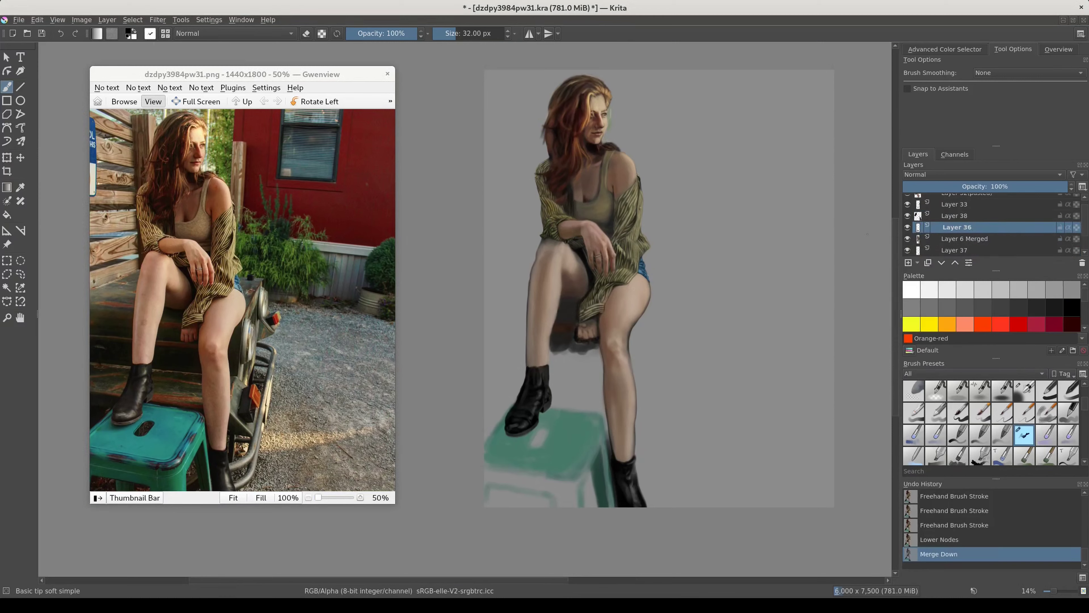
- Transform the stool into place under the boot and repaint the light patch on its top
key(ctrl+t)
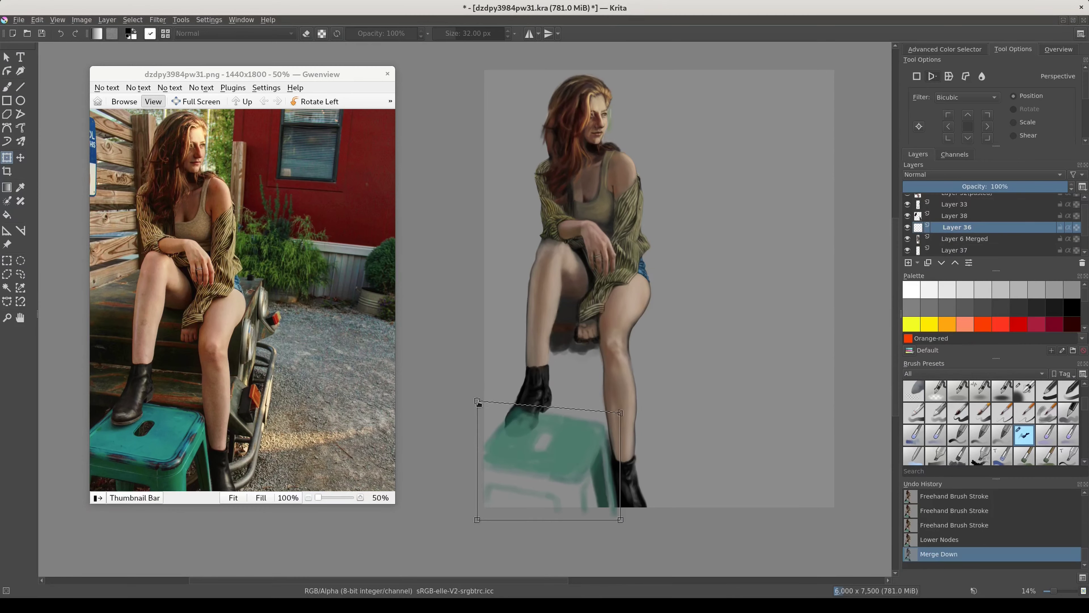
key(Return)
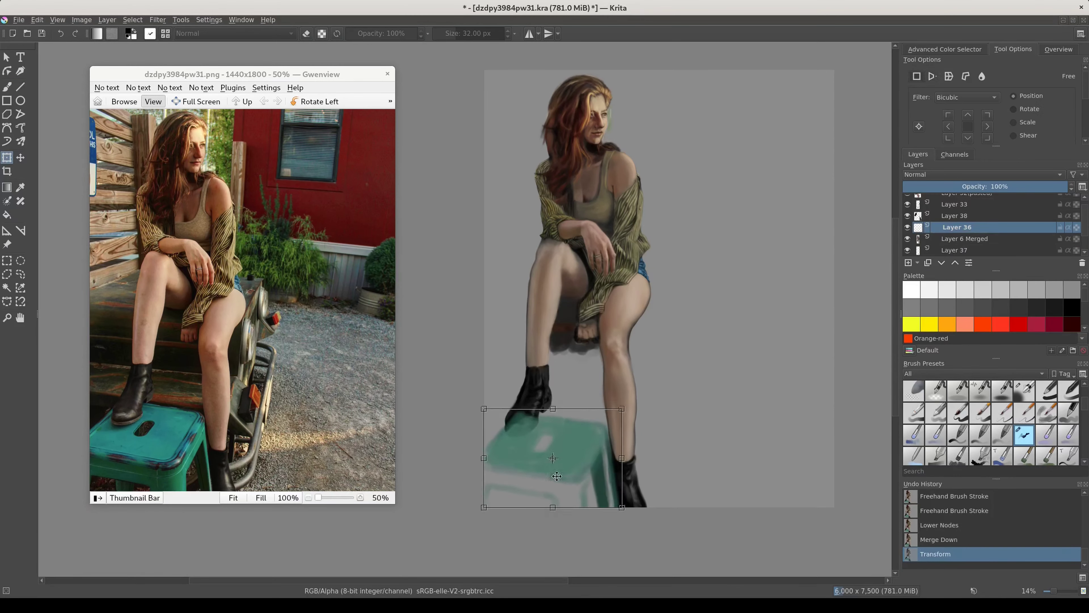
drag(557, 488, 543, 575)
key(Return)
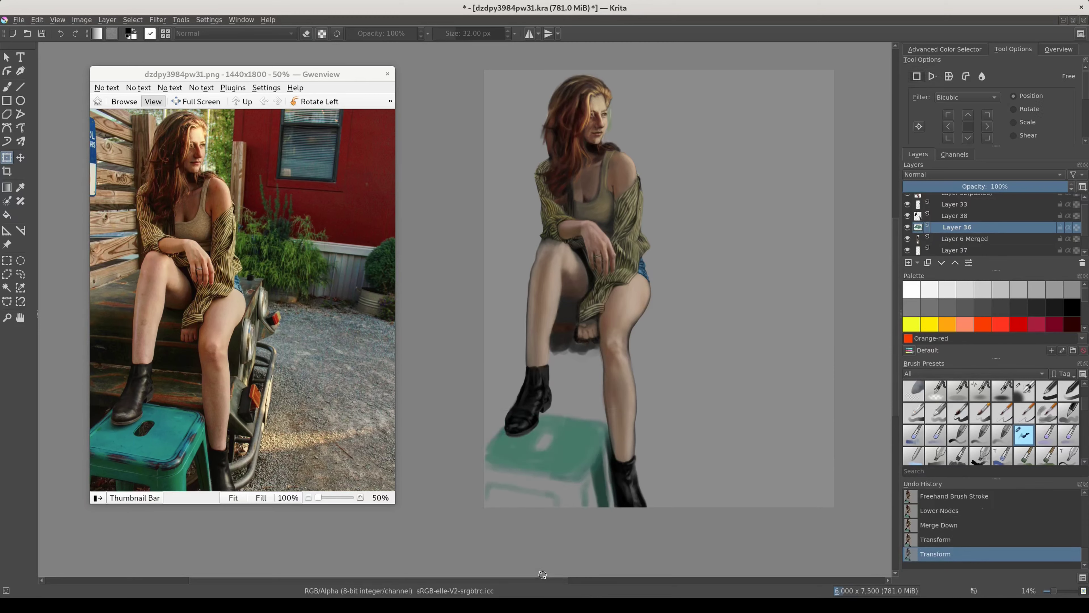
key(b)
drag(543, 443, 553, 439)
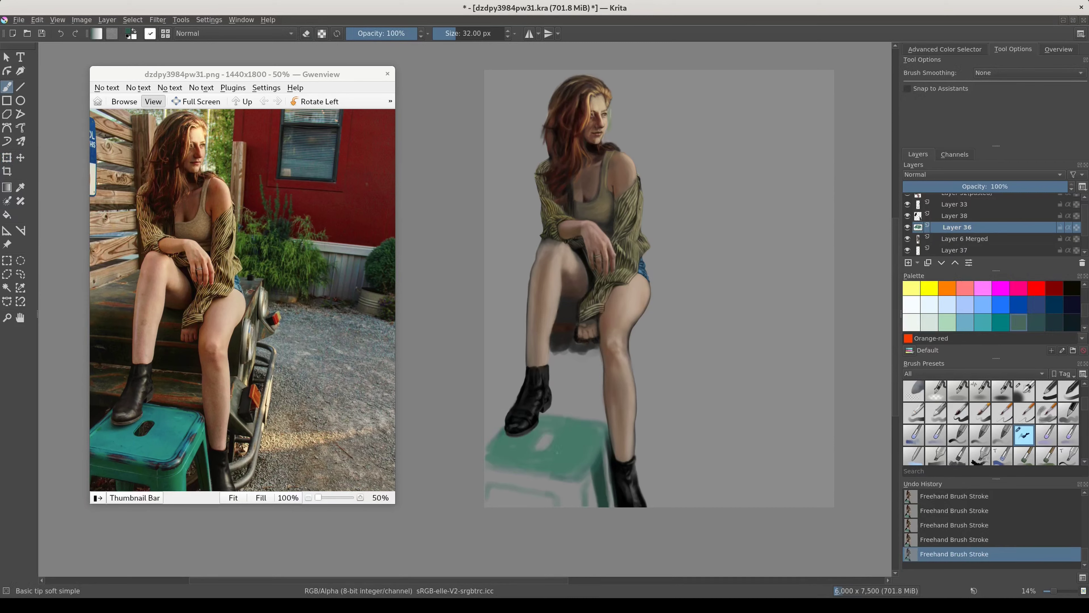
- Sample several stool teals, resizing the brush between 390 and 230 px
click(945, 49)
drag(566, 442, 575, 434)
ctrl+click(575, 434)
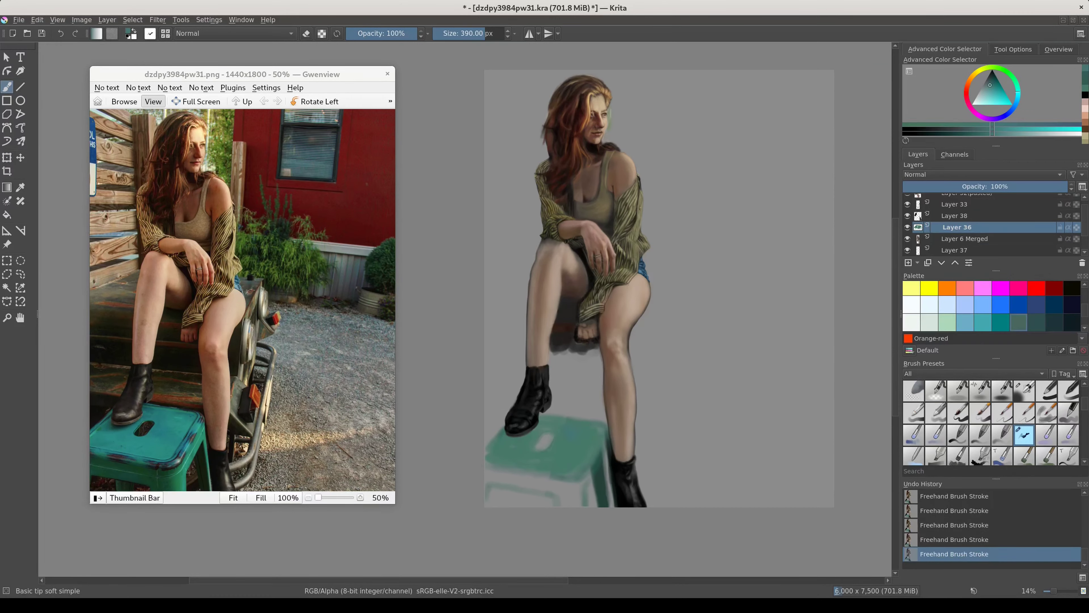
ctrl+click(583, 433)
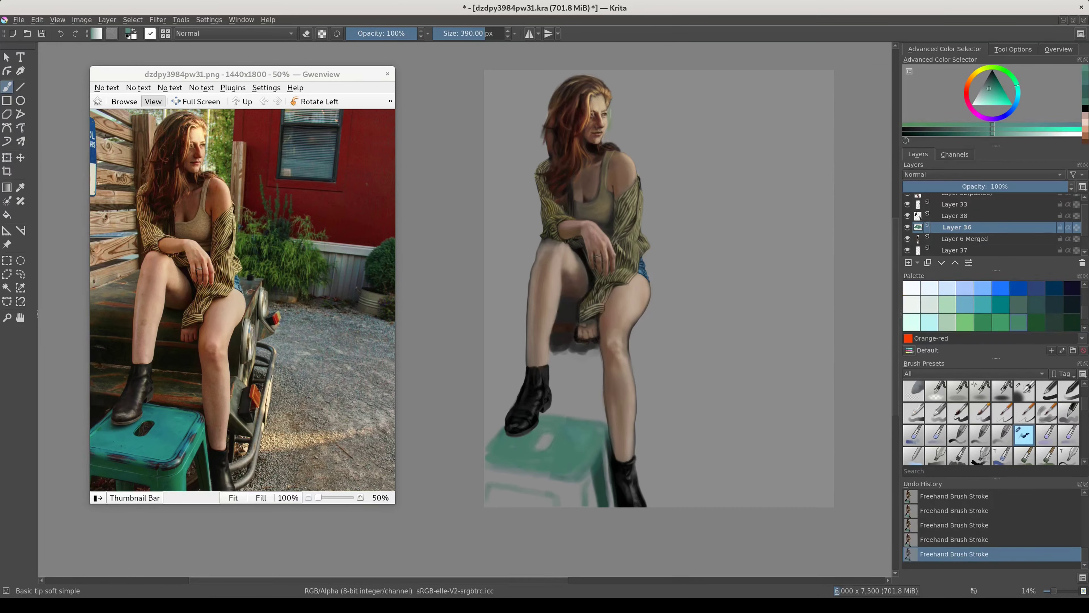
mouse_move(526, 438)
mouse_down()
mouse_move(484, 458)
mouse_move(498, 451)
mouse_up()
ctrl+click(483, 457)
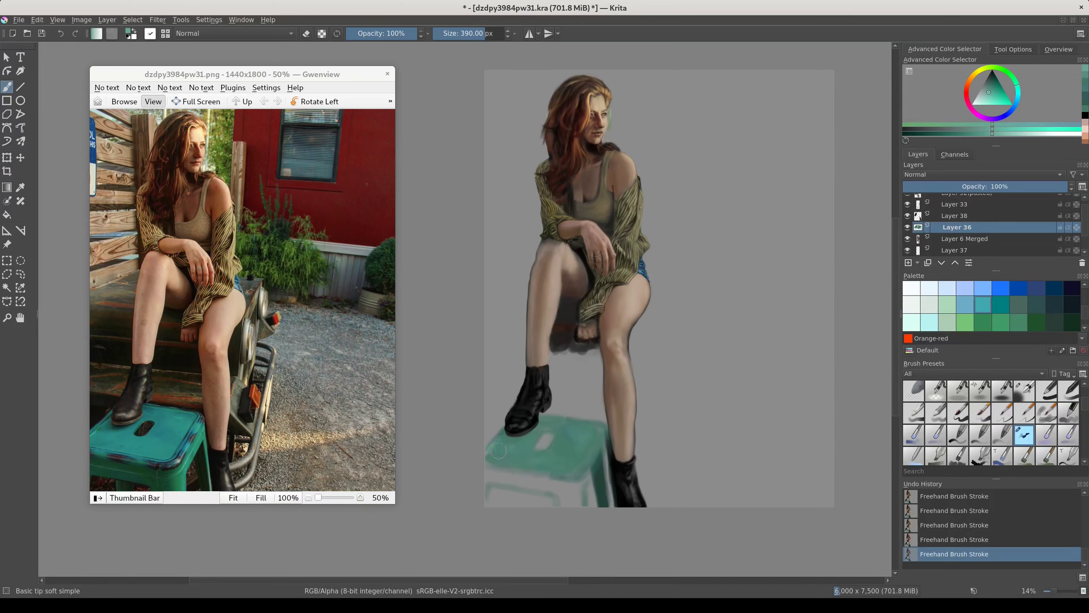
ctrl+click(522, 451)
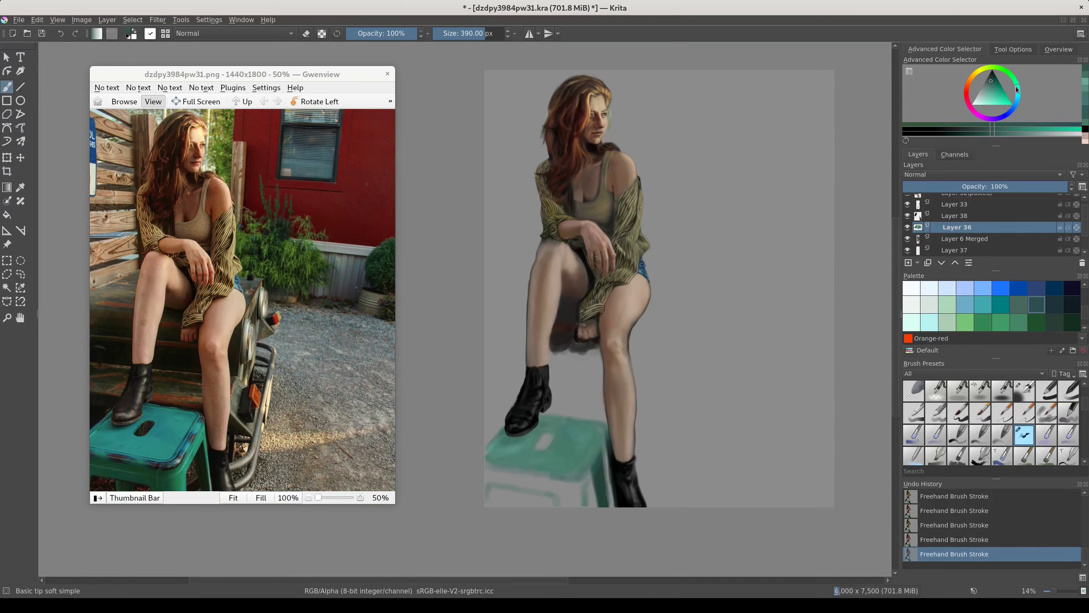
ctrl+click(531, 426)
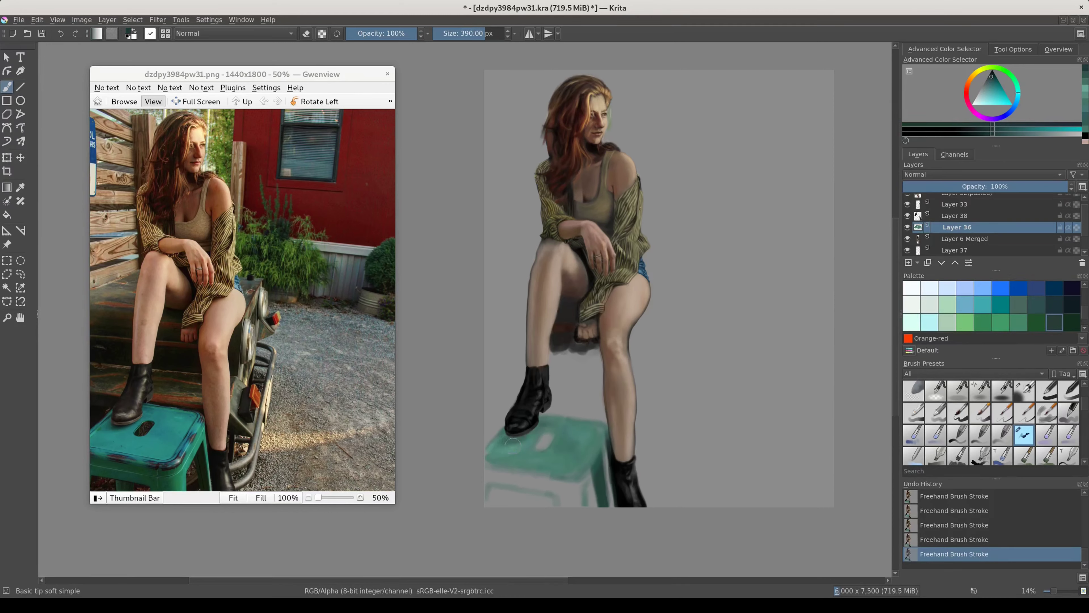
- Try black and other teals, then settle on a darkened green with a 176 px brush
ctrl+click(514, 433)
drag(515, 433, 508, 435)
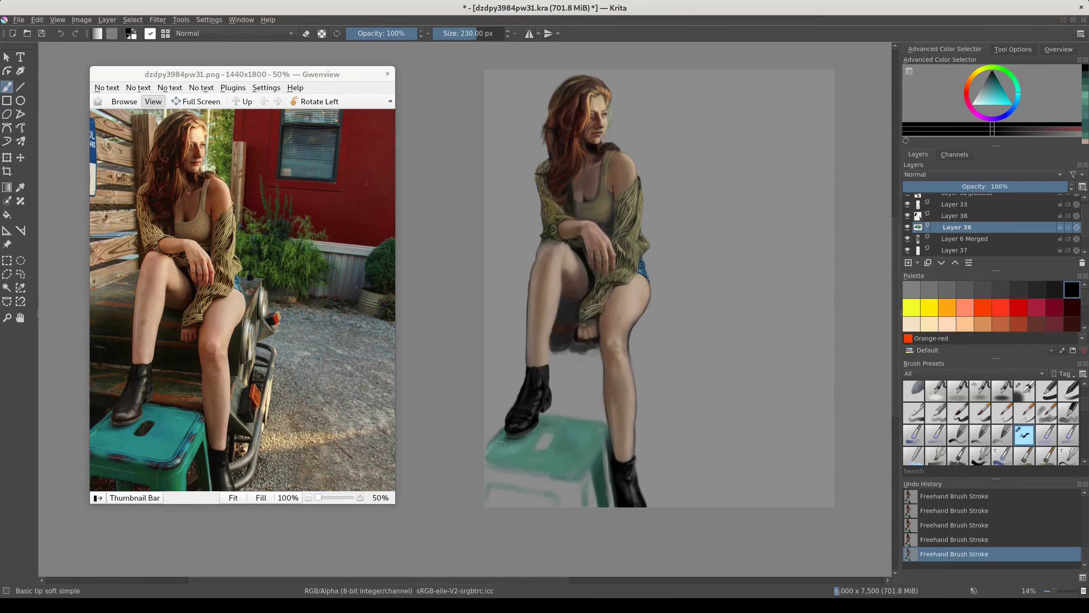
click(985, 84)
key(bracketright)
key(bracketright)
key(bracketright)
ctrl+click(593, 492)
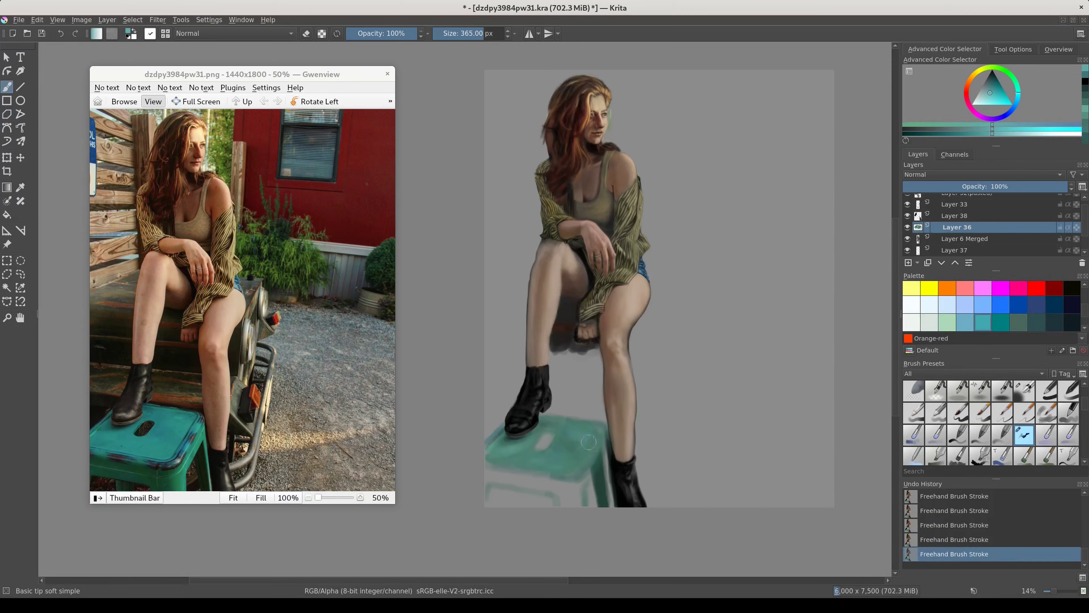
key(bracketleft)
key(bracketleft)
key(bracketleft)
click(1013, 79)
key(k)
key(k)
key(k)
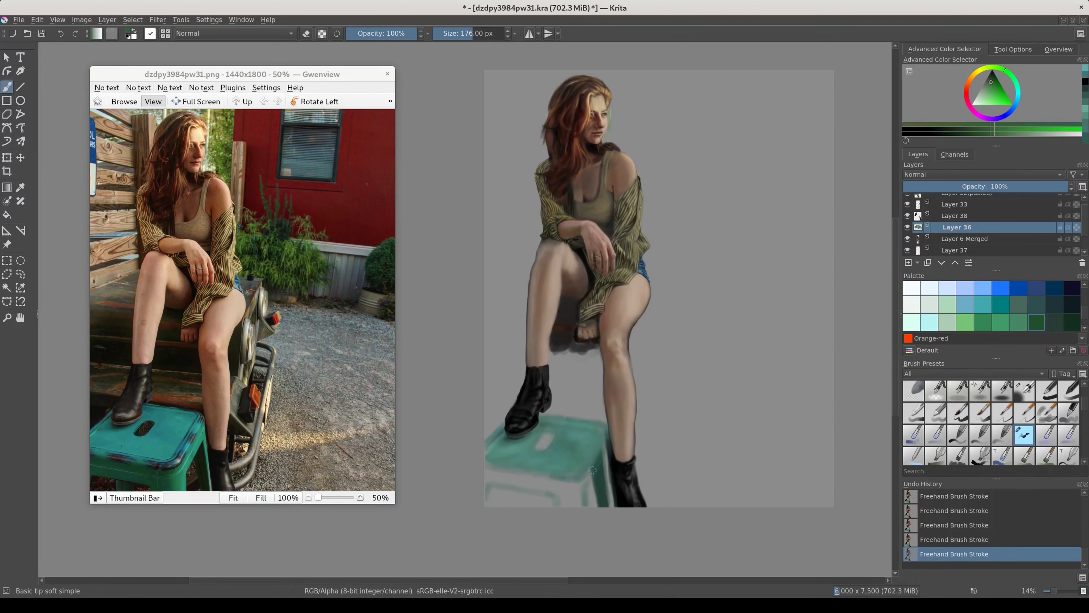
- Paint dark green shading down the stool's right leg and along its lower front edge
mouse_move(606, 451)
mouse_down()
mouse_move(612, 506)
mouse_move(582, 495)
mouse_up()
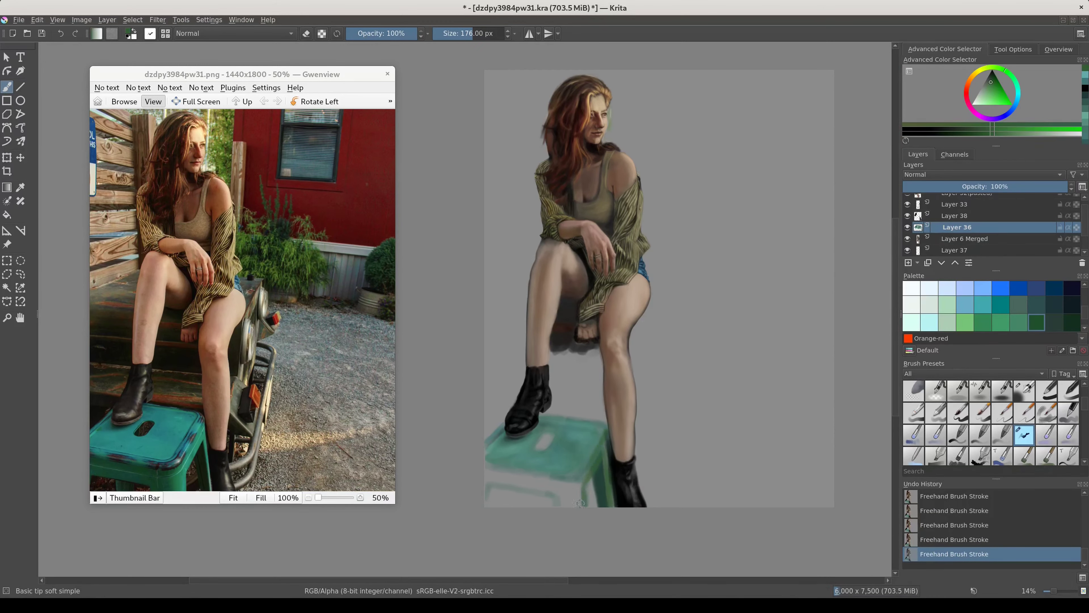
mouse_move(489, 476)
mouse_down()
mouse_move(566, 487)
mouse_move(567, 507)
mouse_move(579, 507)
mouse_move(567, 489)
mouse_up()
key(ctrl+z)
key(ctrl+shift+z)
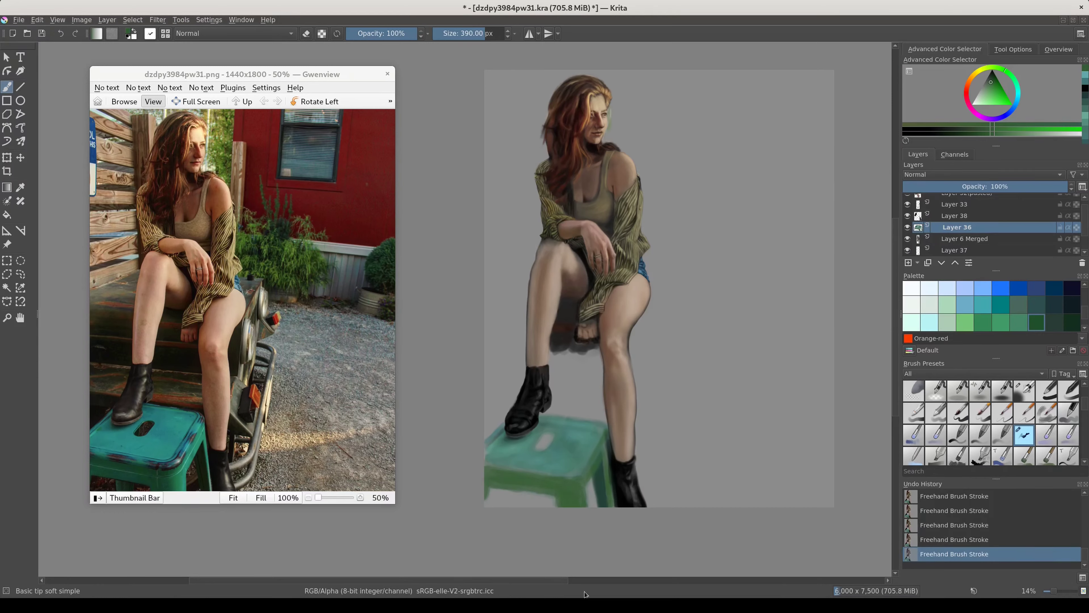
click(471, 33)
- Copy the stool's selected opaque pixels onto a new pasted layer and merge the copies down
ctrl+click(918, 227)
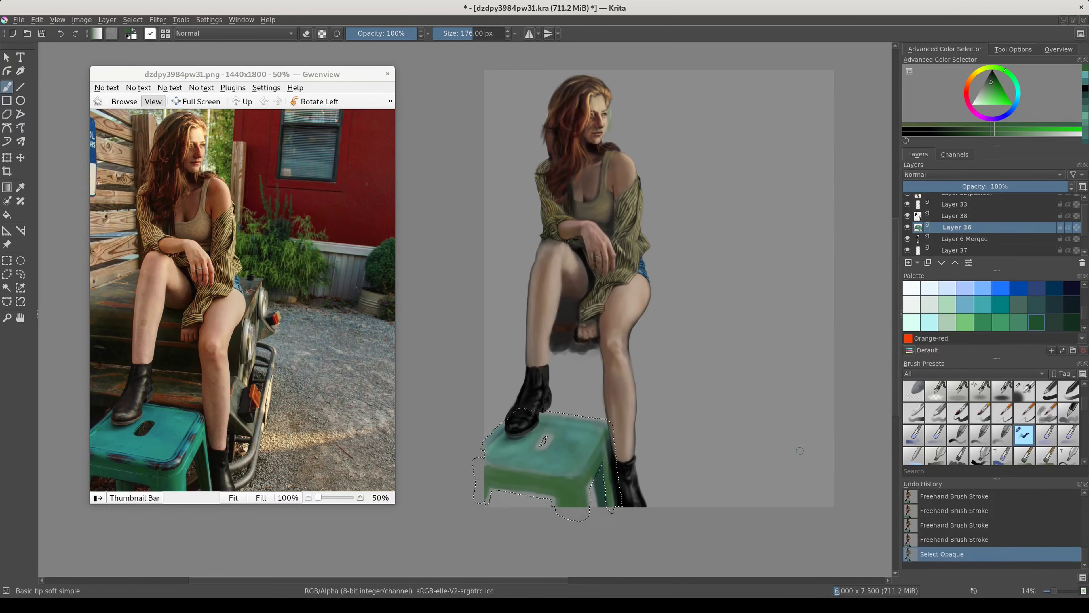
click(20, 274)
mouse_move(610, 459)
mouse_down()
mouse_move(539, 461)
mouse_move(541, 446)
mouse_up()
scroll(976, 255, down, 1)
key(ctrl+c)
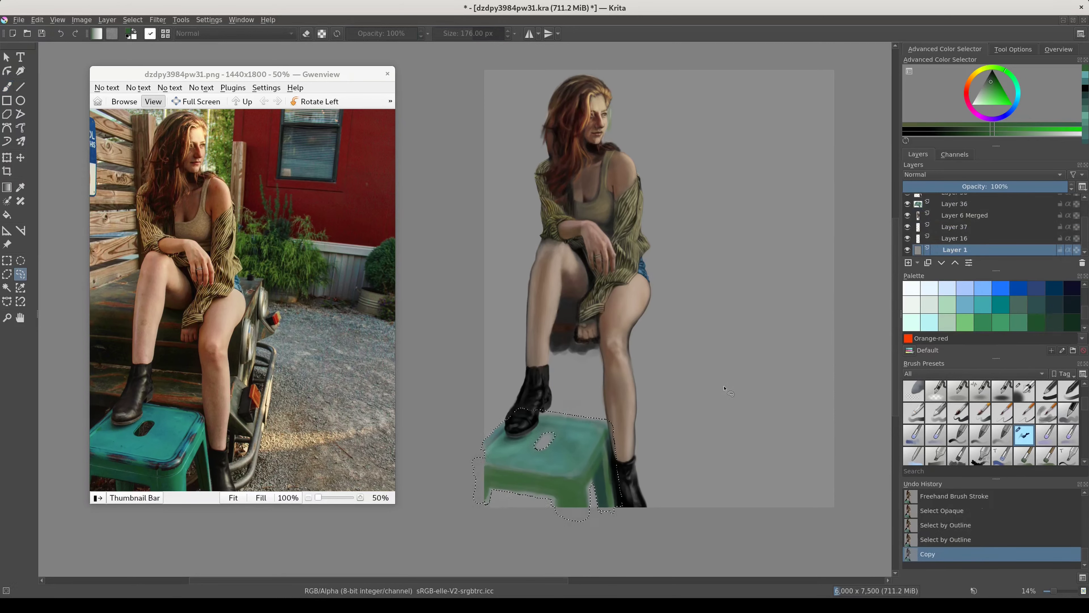
key(ctrl+v)
key(ctrl+Page_Up)
key(ctrl+shift+a)
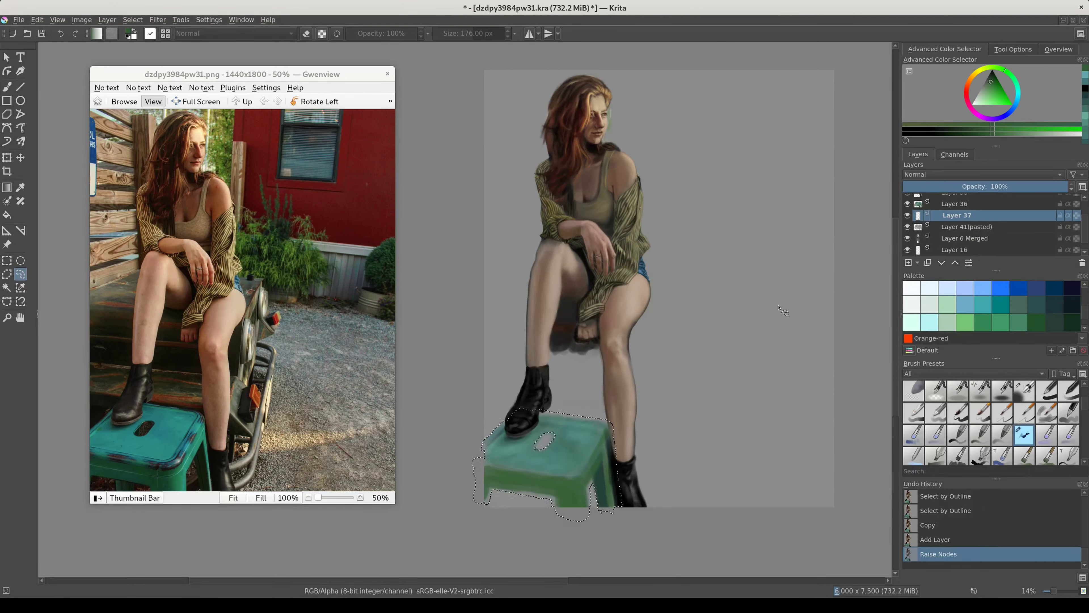
key(ctrl+e)
key(ctrl+e)
key(ctrl+j)
key(ctrl+e)
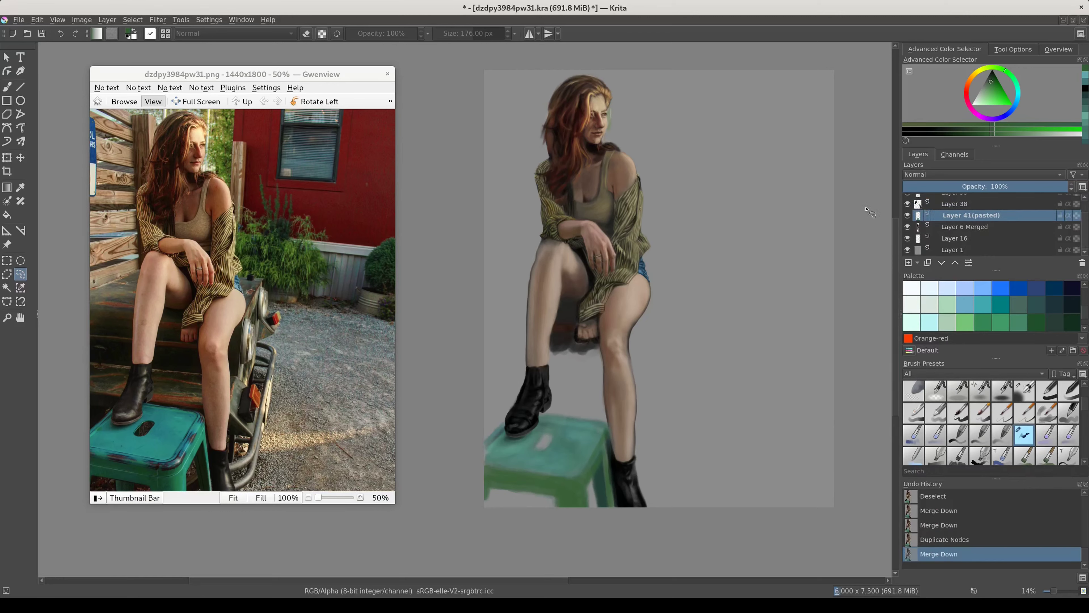
key(b)
- Repaint the stool in sampled teals, adjusting the brush between 110, 68 and 144 px
drag(557, 468, 599, 462)
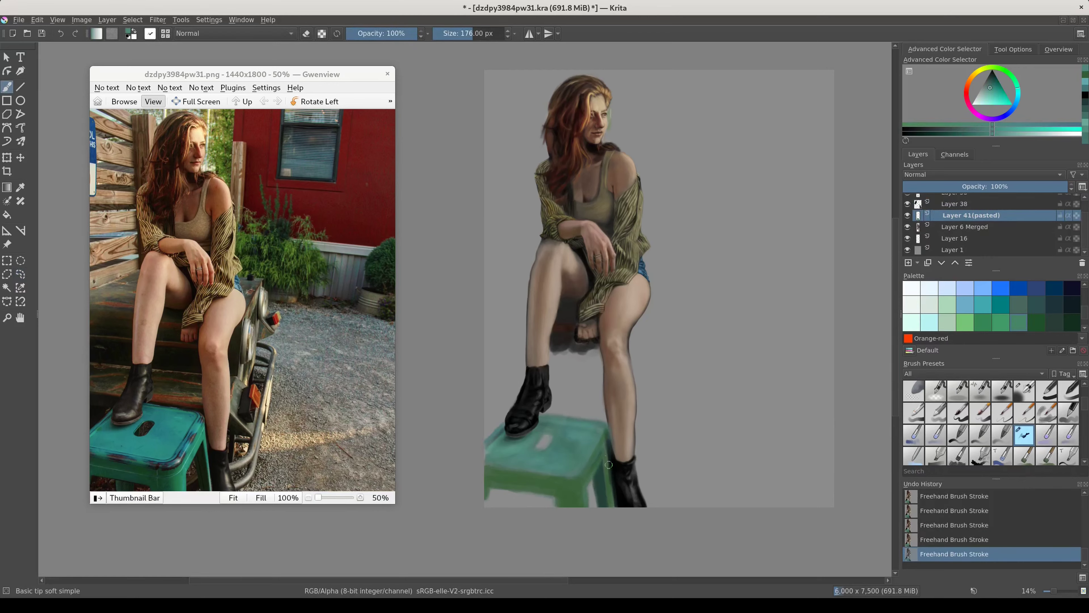
ctrl+click(599, 470)
key(bracketleft)
key(bracketleft)
key(bracketleft)
ctrl+click(613, 467)
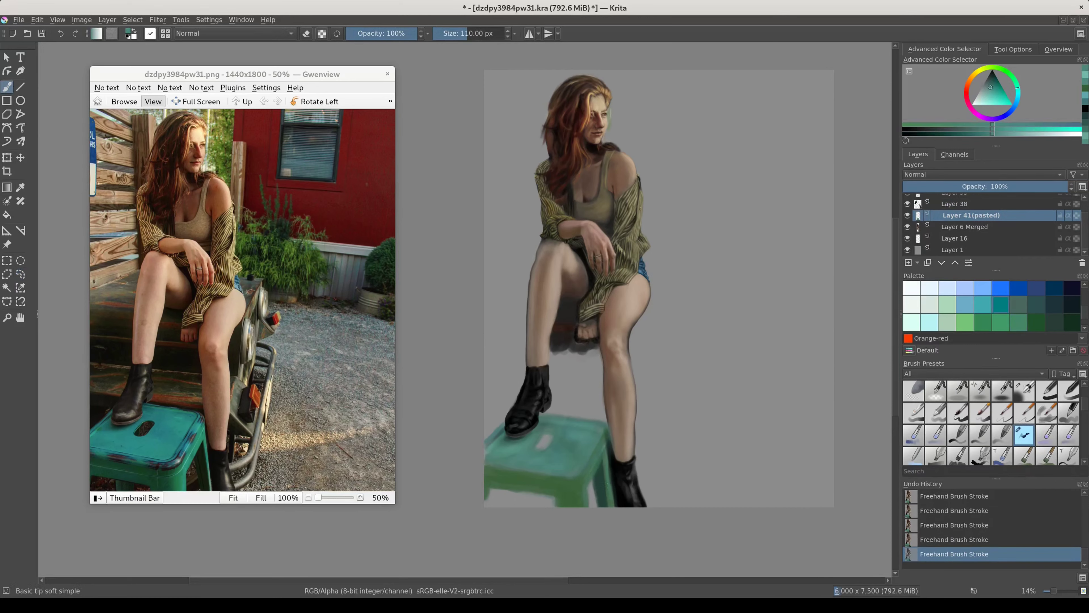
ctrl+click(600, 447)
ctrl+click(603, 439)
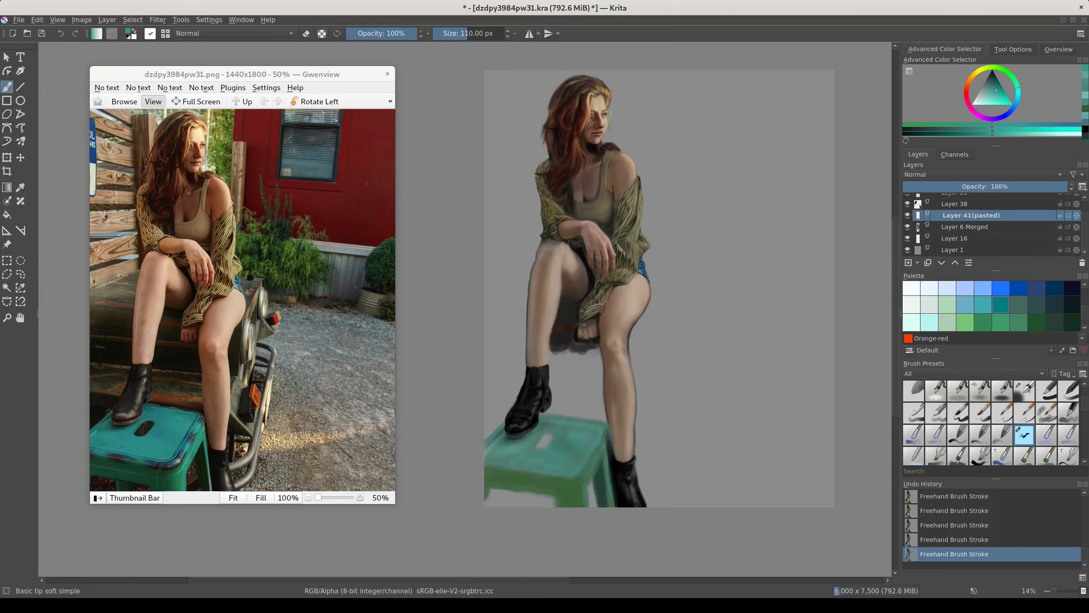
drag(632, 353, 505, 482)
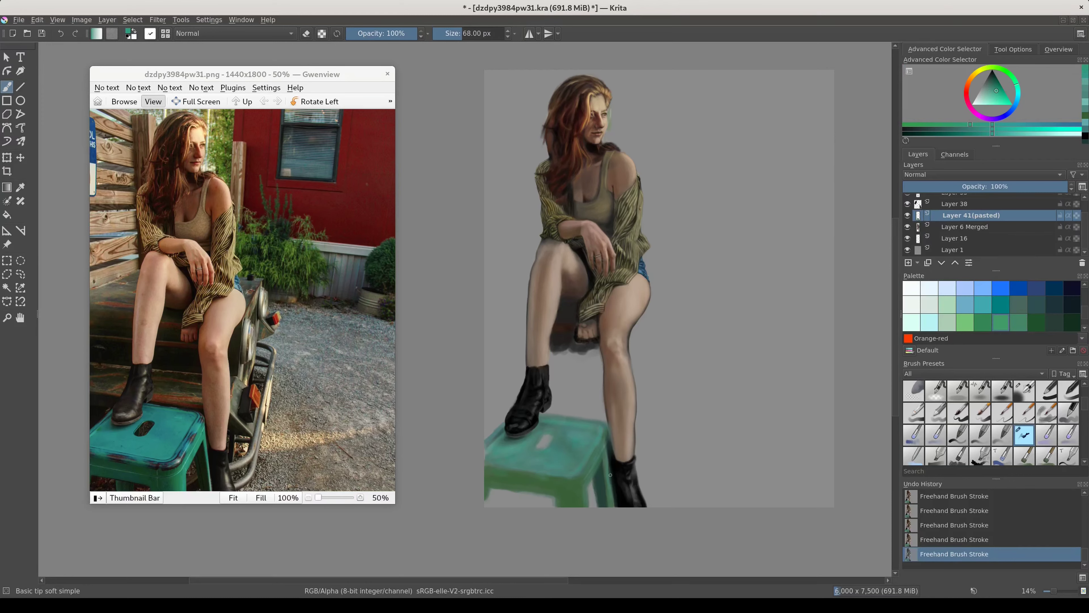
ctrl+click(571, 507)
drag(571, 507, 588, 506)
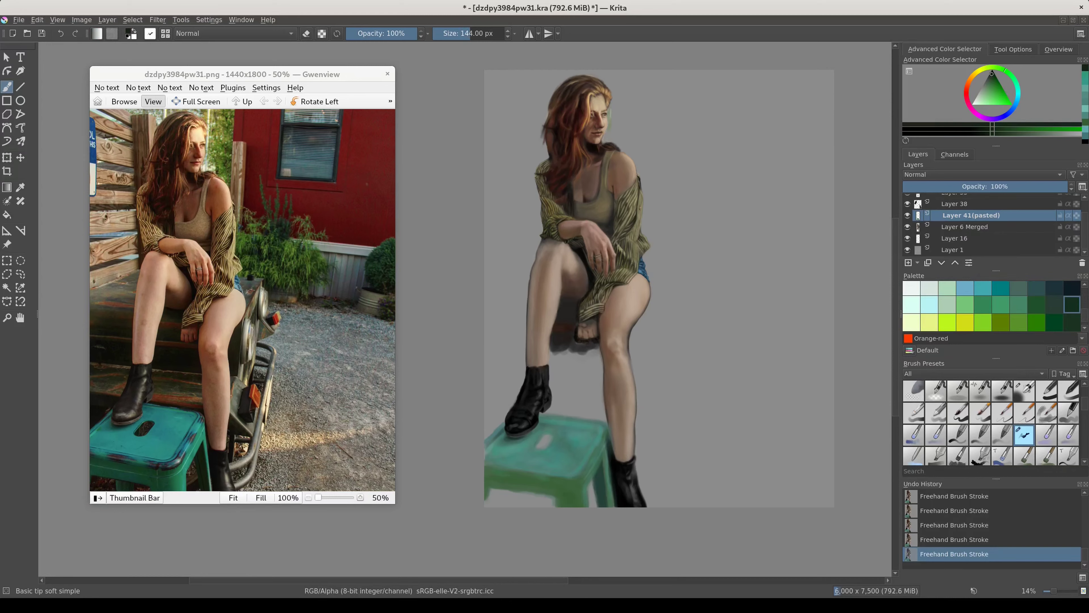
- Try several dark tones, then paint a black line along the stool leg and boot edge
ctrl+click(628, 466)
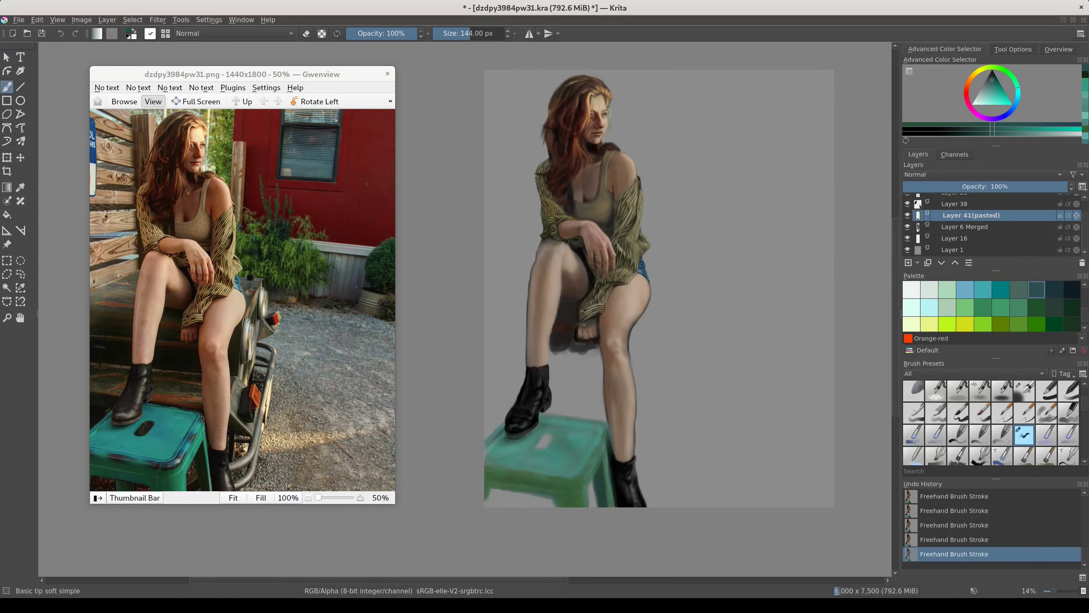
ctrl+click(565, 499)
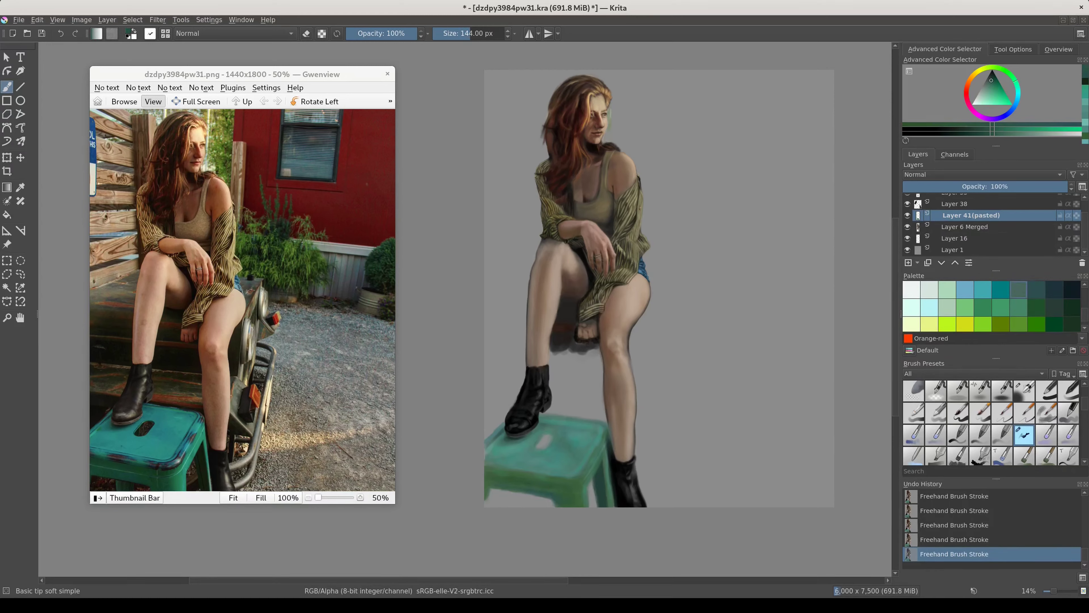
drag(565, 498, 573, 502)
ctrl+click(540, 479)
ctrl+click(635, 501)
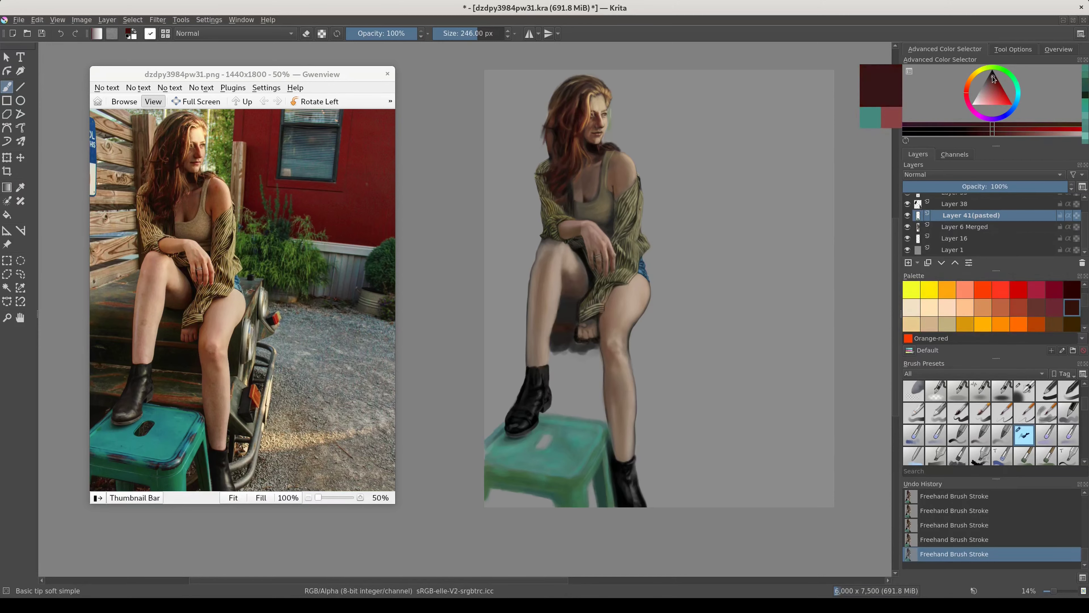
ctrl+click(575, 480)
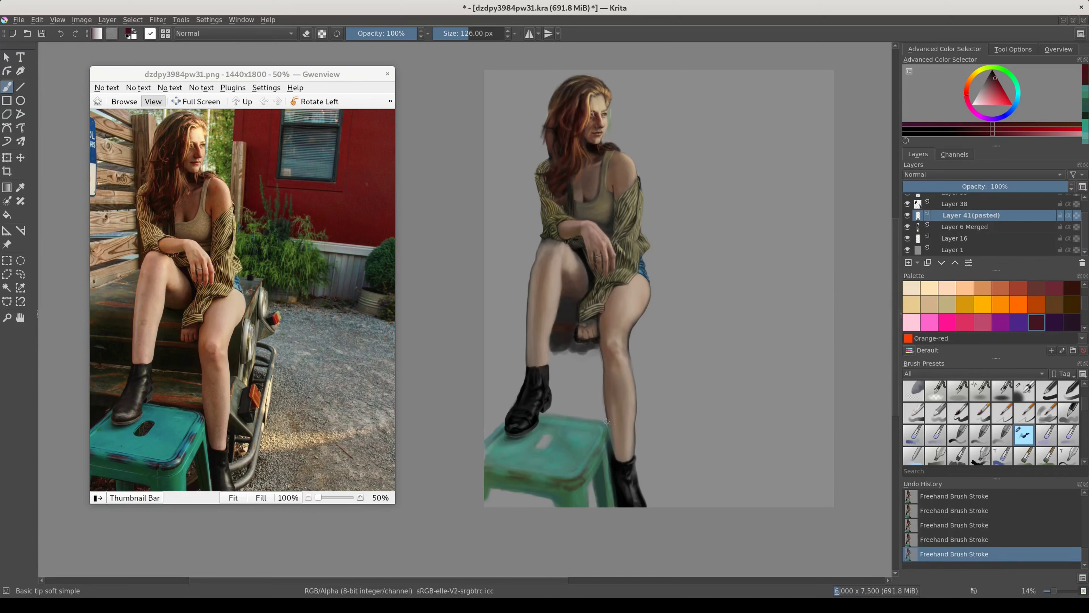
key(d)
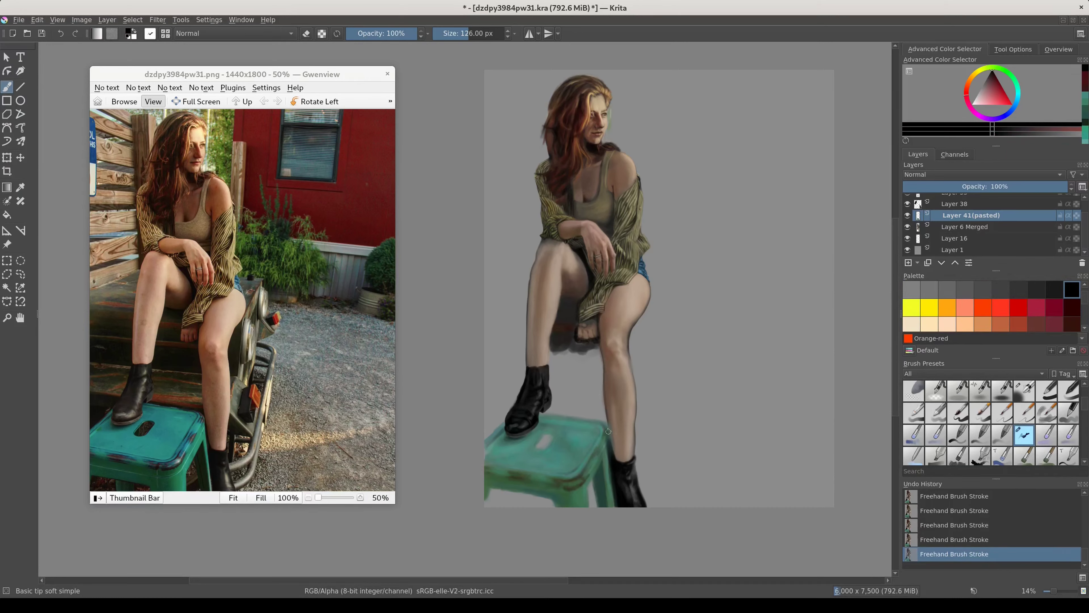
drag(603, 462, 602, 504)
- Pick dark blue and green, reset to black with a 300 px brush, and start a curves adjustment
key(x)
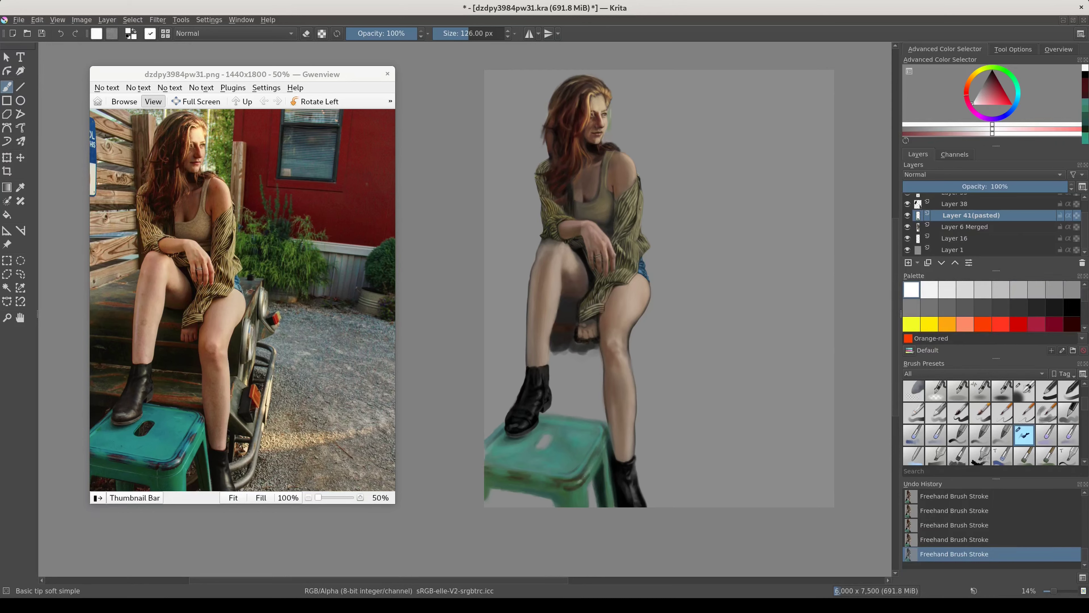
click(1008, 116)
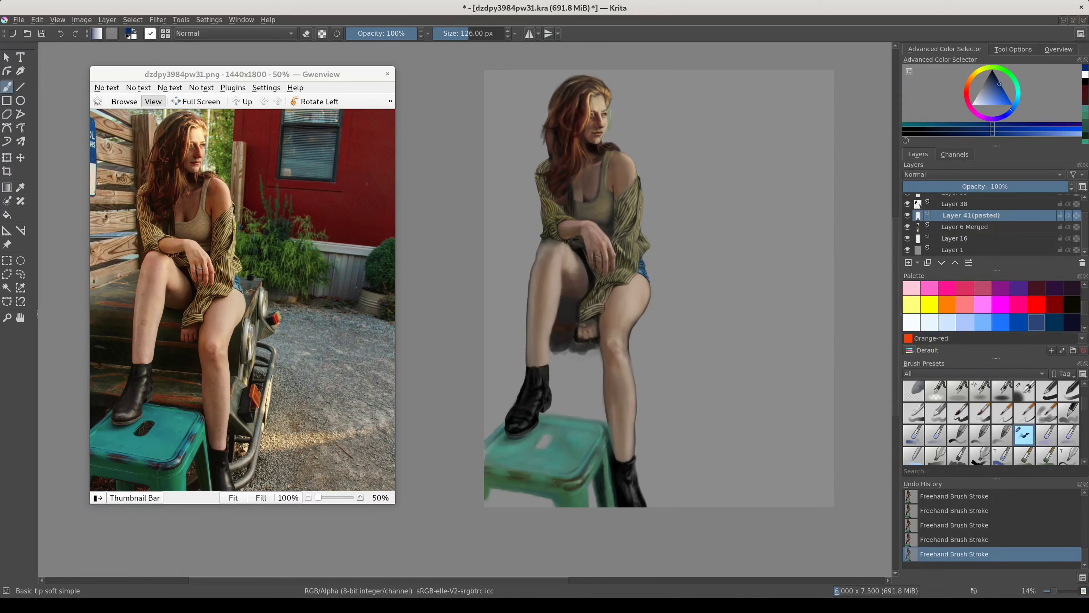
ctrl+click(622, 489)
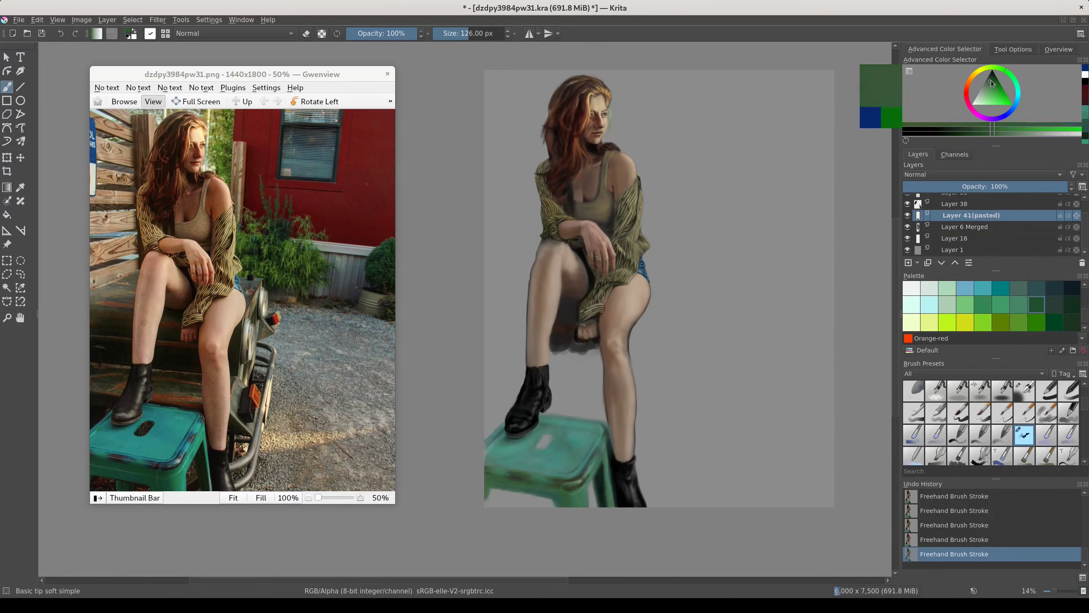
key(bracketright)
key(bracketright)
key(bracketright)
key(d)
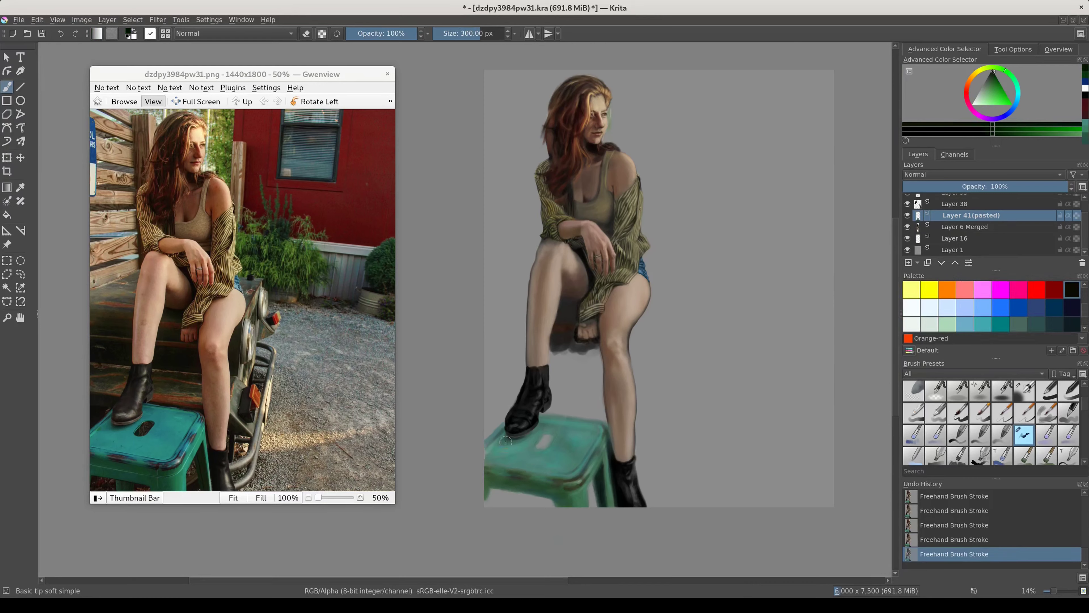
key(ctrl+m)
click(837, 149)
- Apply a slight Hue curve, then Color Balance pushing highlights toward blue and shifting midtones
click(828, 198)
drag(1023, 178, 1020, 178)
key(Return)
click(157, 20)
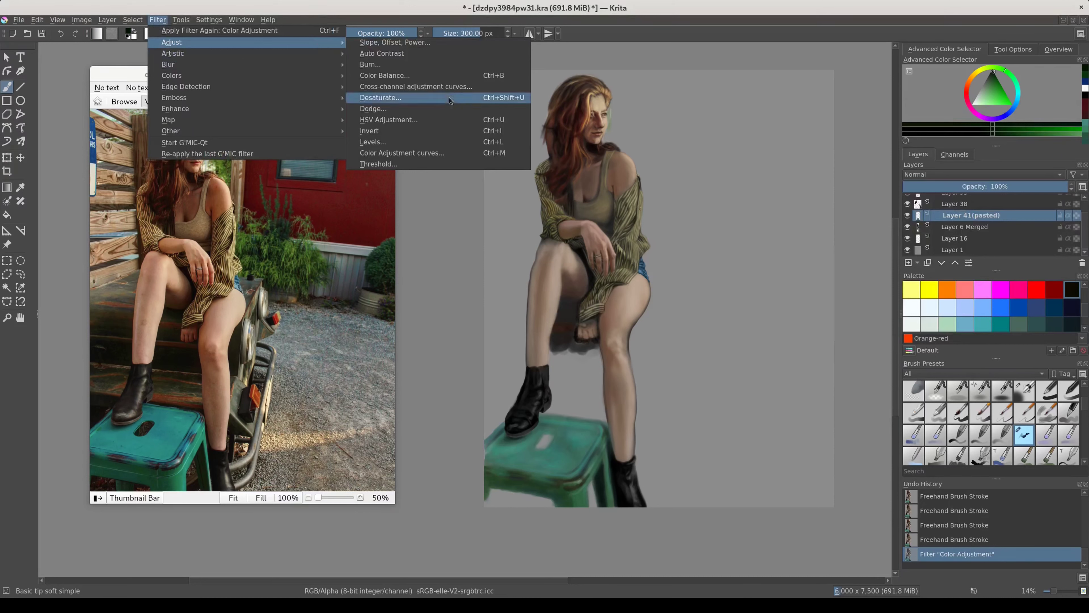
click(386, 64)
drag(909, 304, 947, 304)
drag(917, 235, 904, 241)
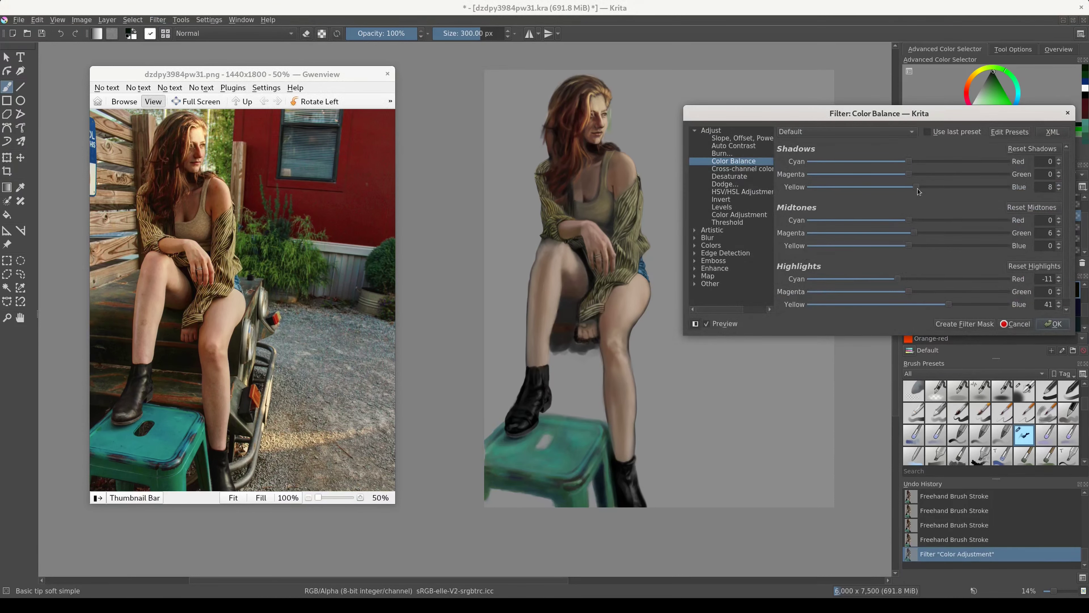
key(Return)
- Duplicate the figure layer as a low-opacity Overlay copy and apply a tone curve to it
key(ctrl+j)
click(982, 175)
click(975, 187)
key(ctrl+j)
click(158, 20)
click(412, 144)
drag(982, 195, 982, 188)
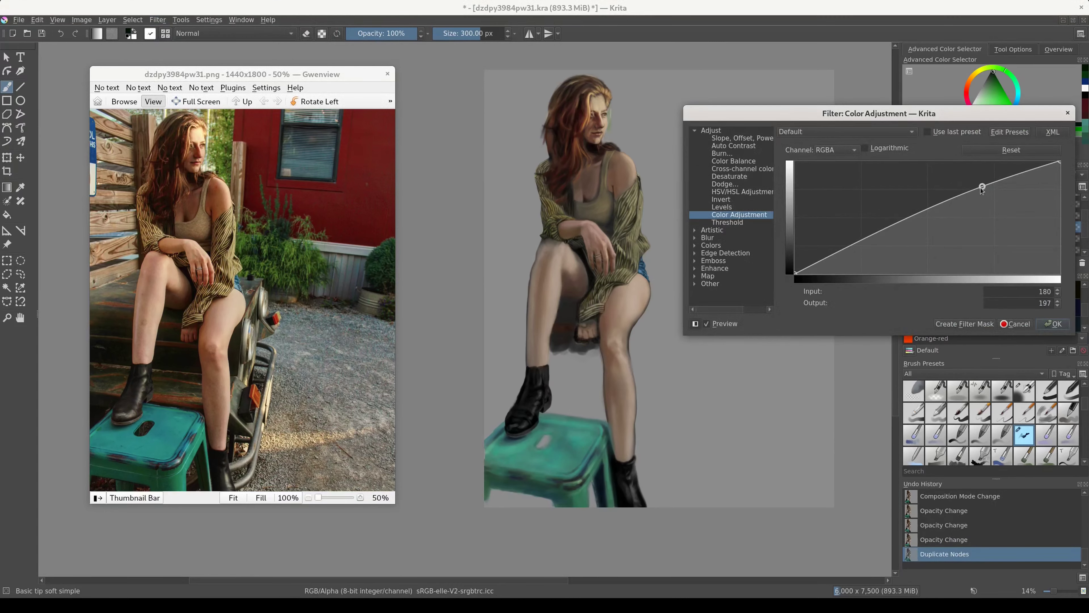
click(895, 227)
click(836, 150)
click(1011, 181)
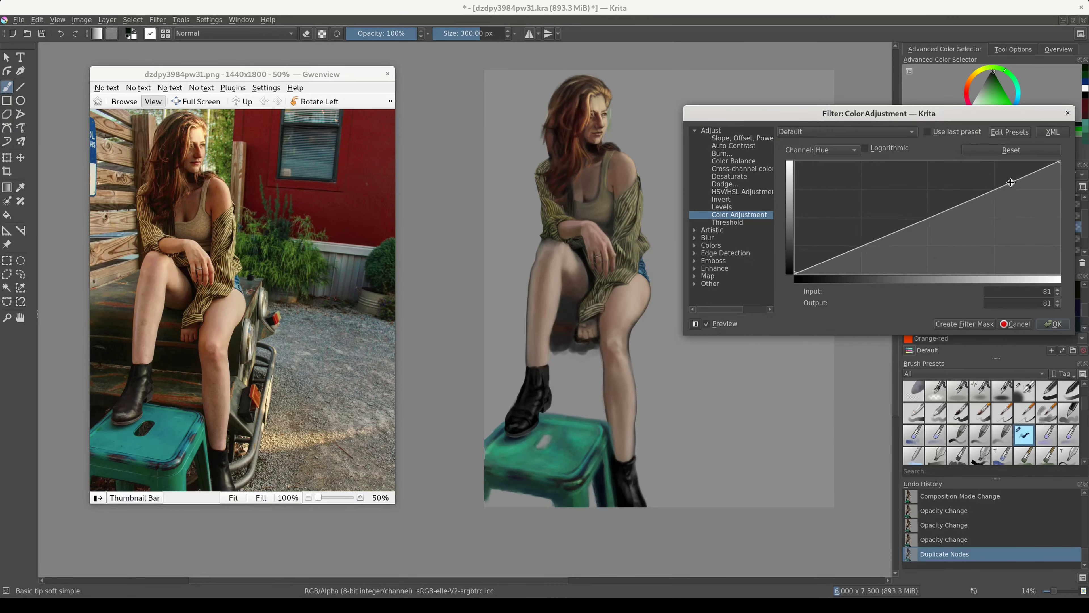
key(Return)
- Merge the adjusted copies into the figure layer after a Gaussian Blur, then add a stroke
key(ctrl+e)
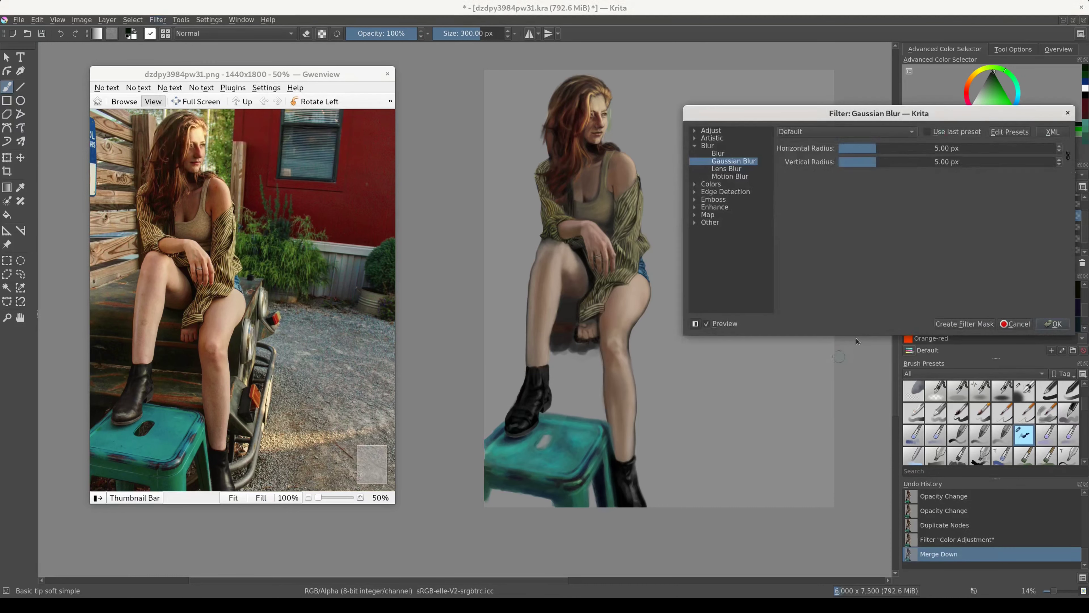
key(Return)
key(ctrl+e)
mouse_move(617, 515)
mouse_down()
mouse_move(601, 477)
mouse_move(608, 437)
mouse_up()
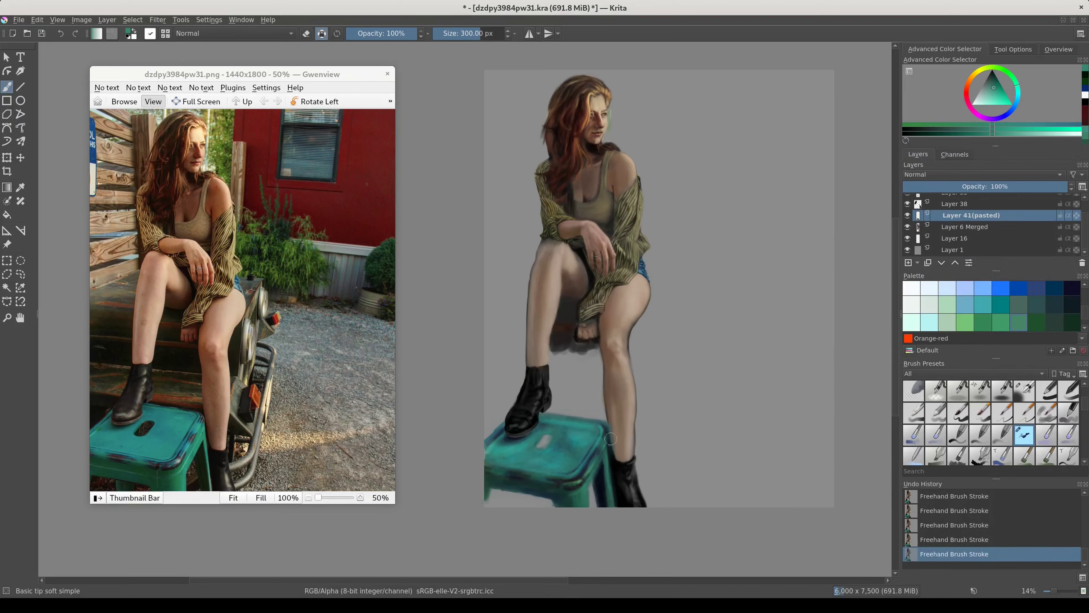
- Enlarge the brush to 576 px, return to the soft basic brush, and sample a stool teal
drag(562, 470, 592, 482)
key(slash)
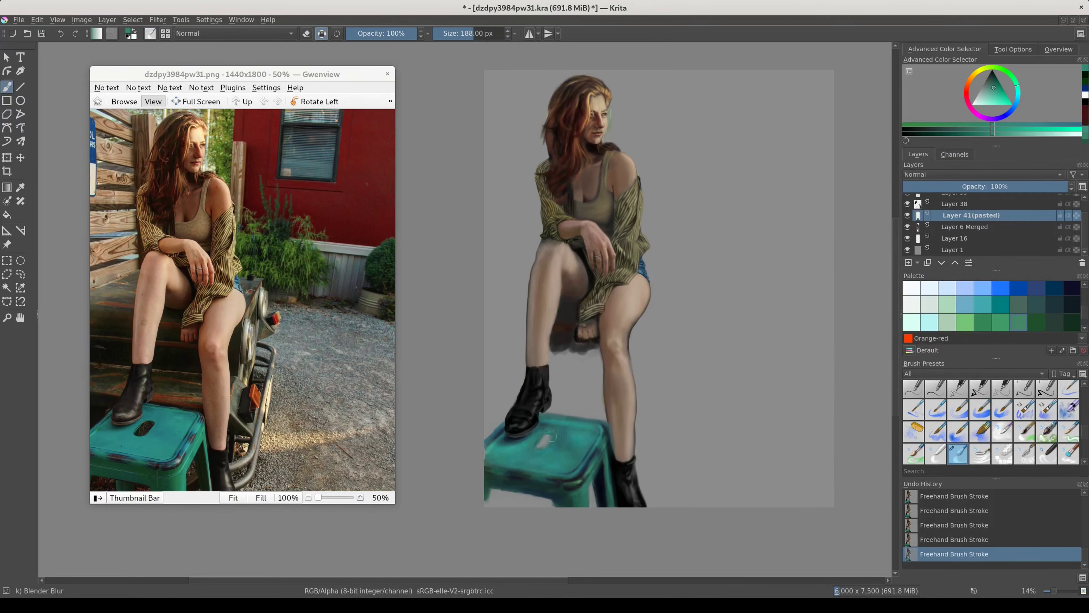
key(slash)
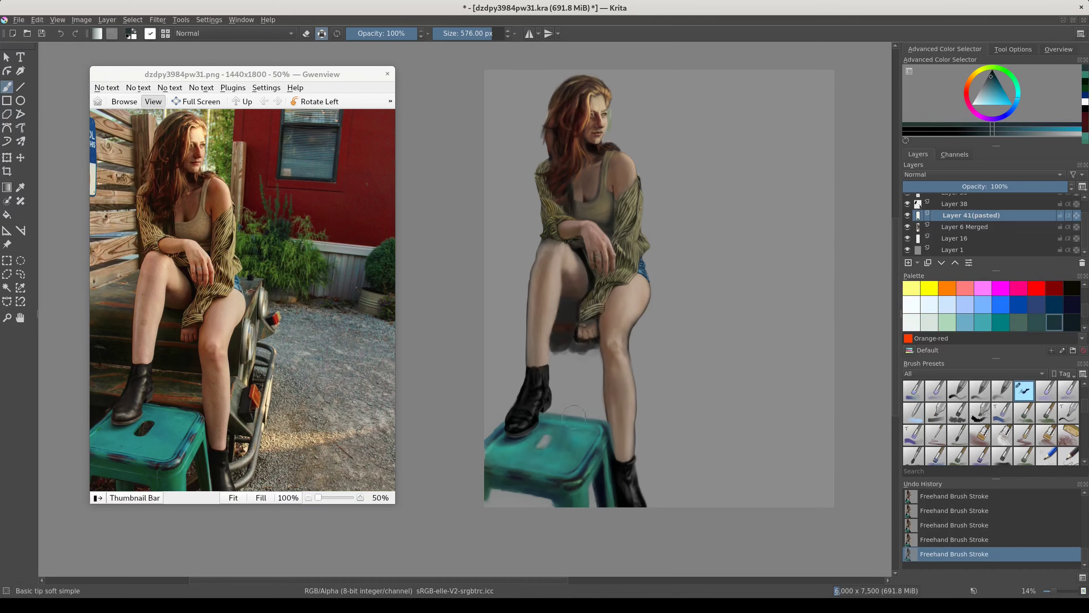
ctrl+click(491, 439)
key(bracketleft)
key(bracketleft)
key(bracketleft)
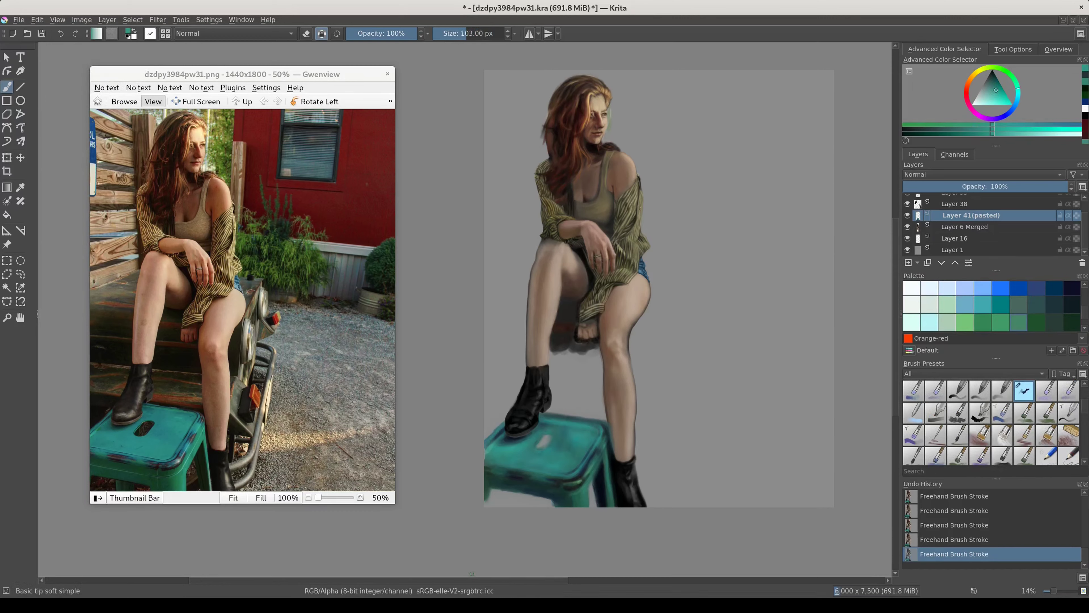
- On a new layer, darken the stool bottom with sampled darker teals at 176 px
key(Insert)
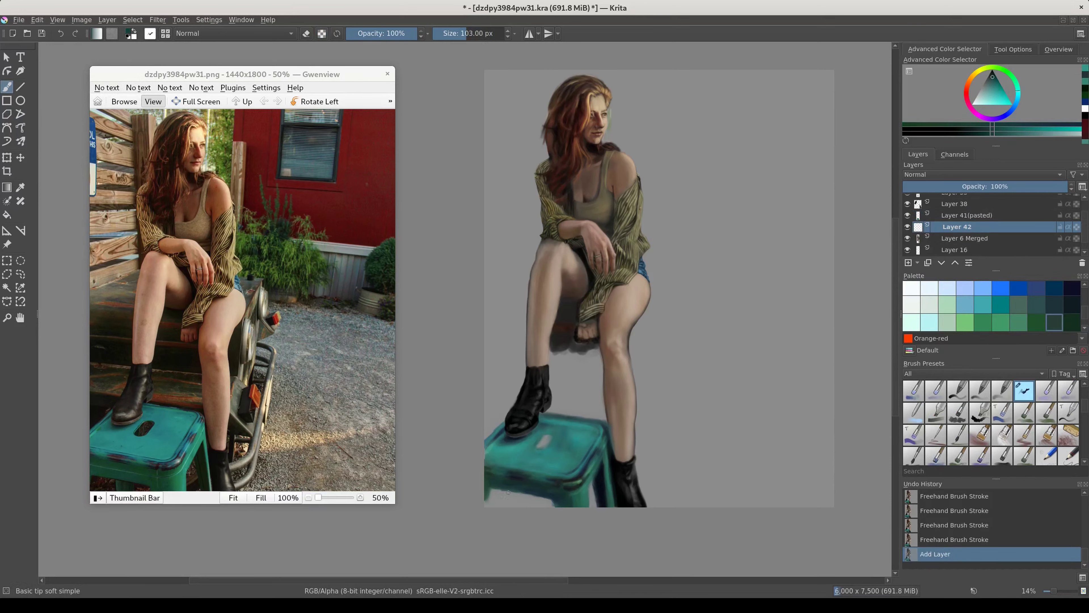
drag(521, 494, 519, 508)
ctrl+click(588, 488)
ctrl+click(520, 490)
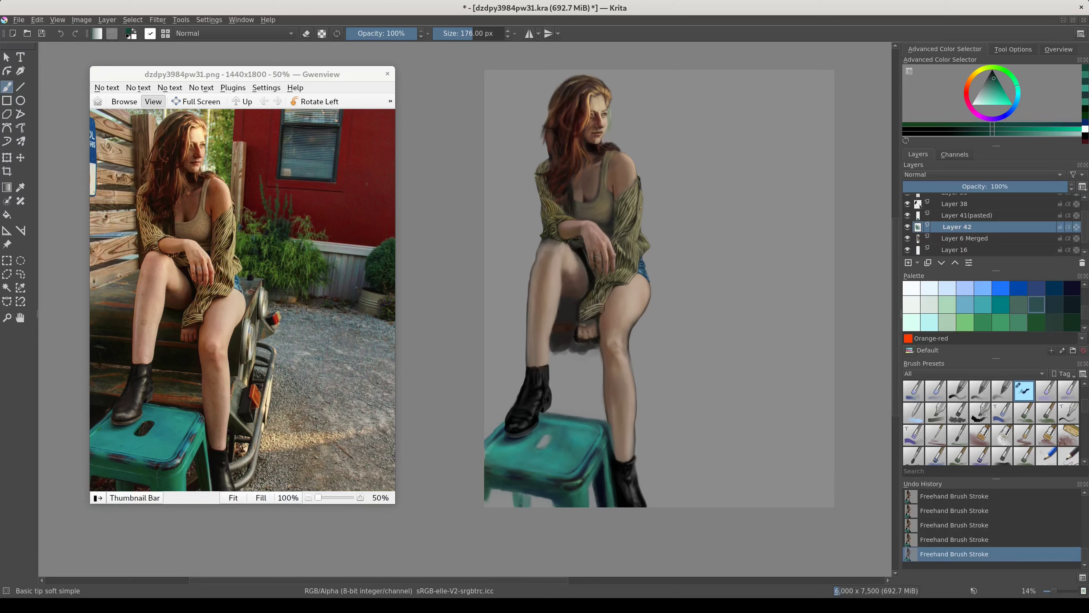
key(bracketright)
key(bracketright)
key(d)
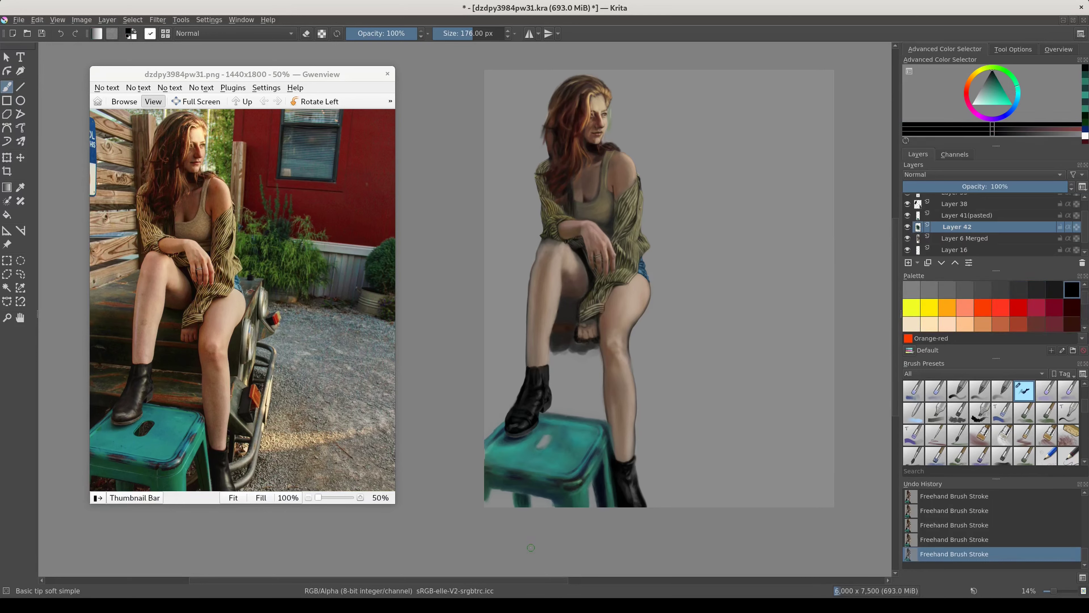
- Pick a very dark teal and merge the pasted figure layer into Layer 42
key(Page_Up)
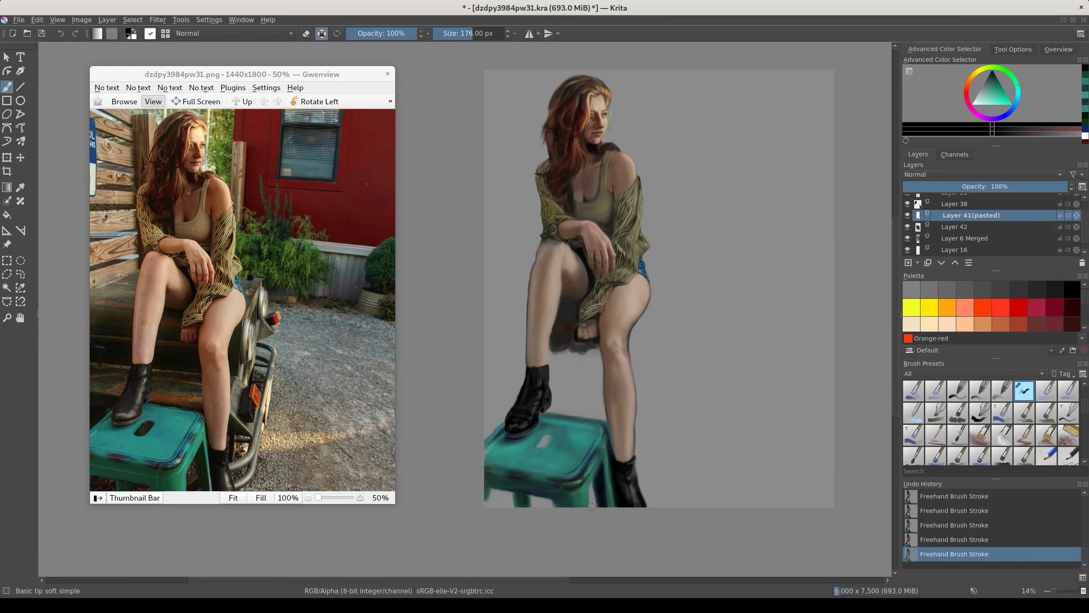
key(Page_Down)
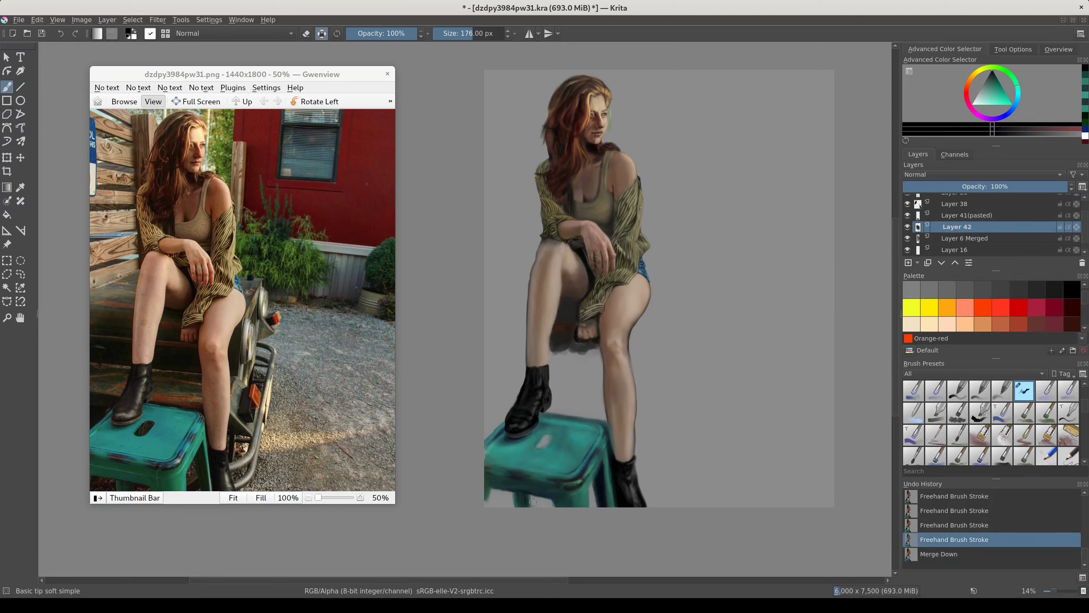
key(l)
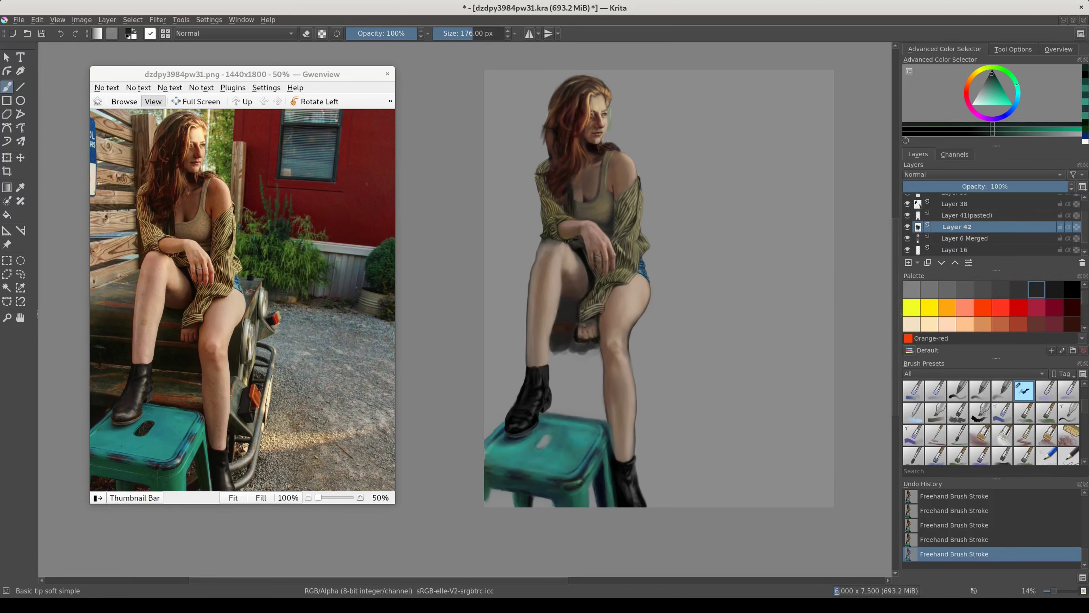
key(ctrl+e)
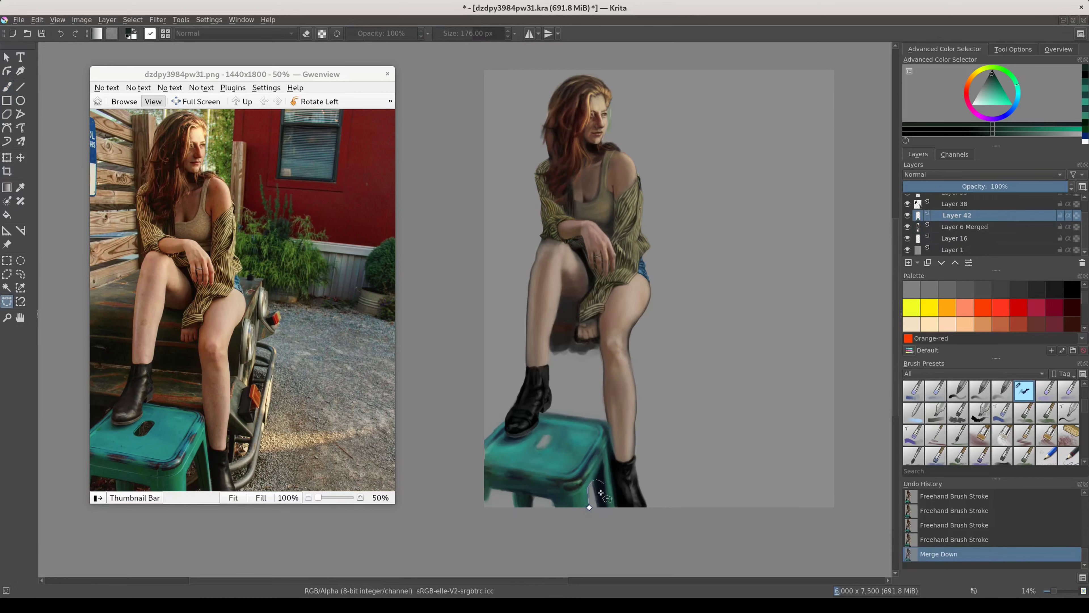
- Zoom in and paint the right stool leg black inside a polygonal outline
mouse_move(593, 481)
mouse_down()
mouse_move(627, 435)
mouse_move(655, 462)
mouse_up()
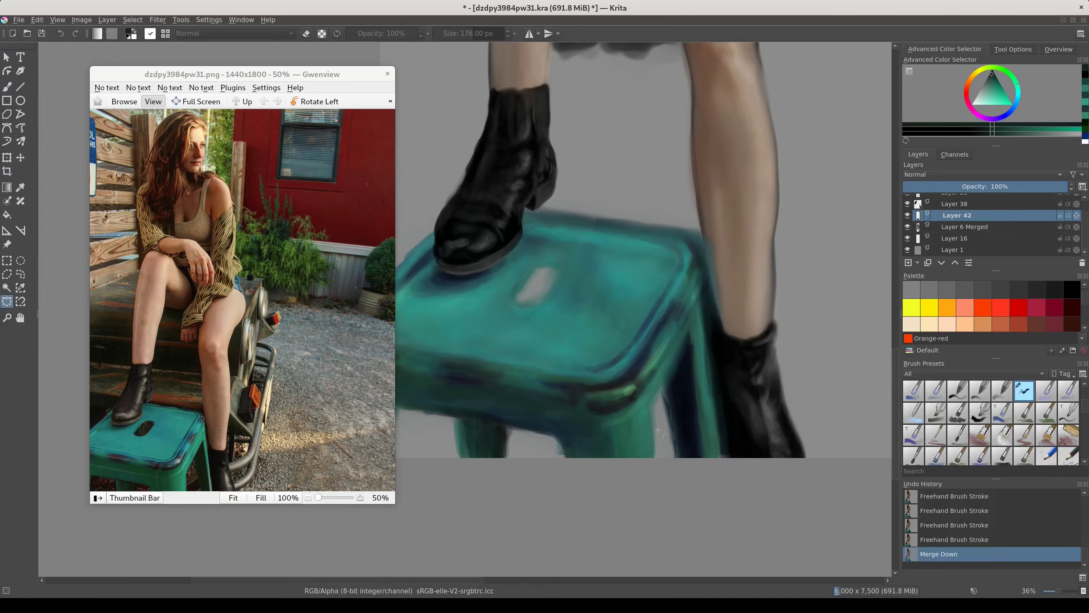
click(654, 458)
click(651, 404)
click(692, 327)
click(654, 458)
key(b)
click(1072, 289)
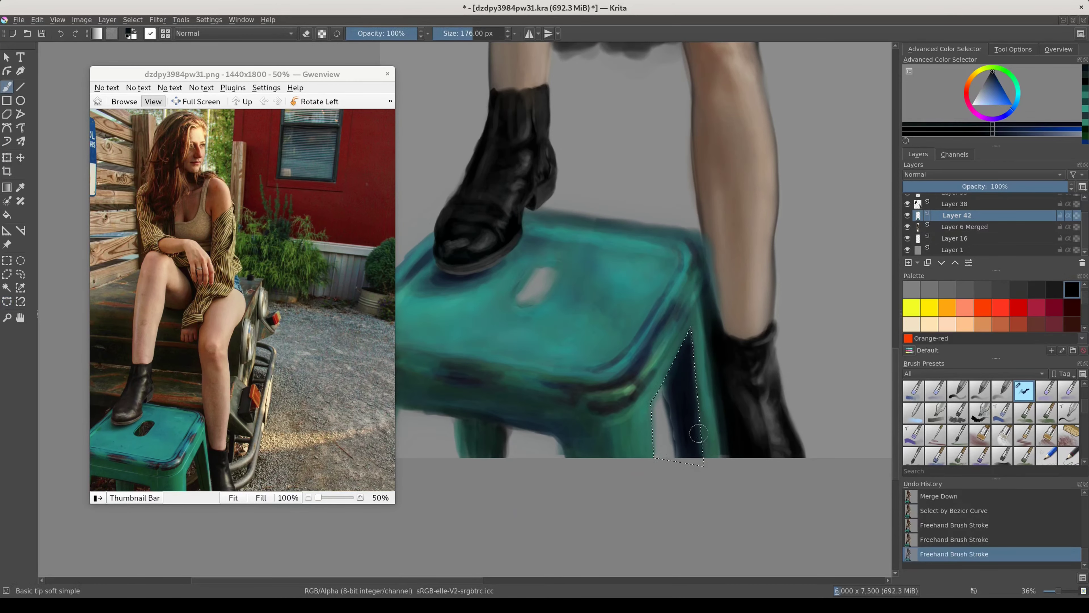
drag(686, 343, 686, 450)
key(ctrl+shift+a)
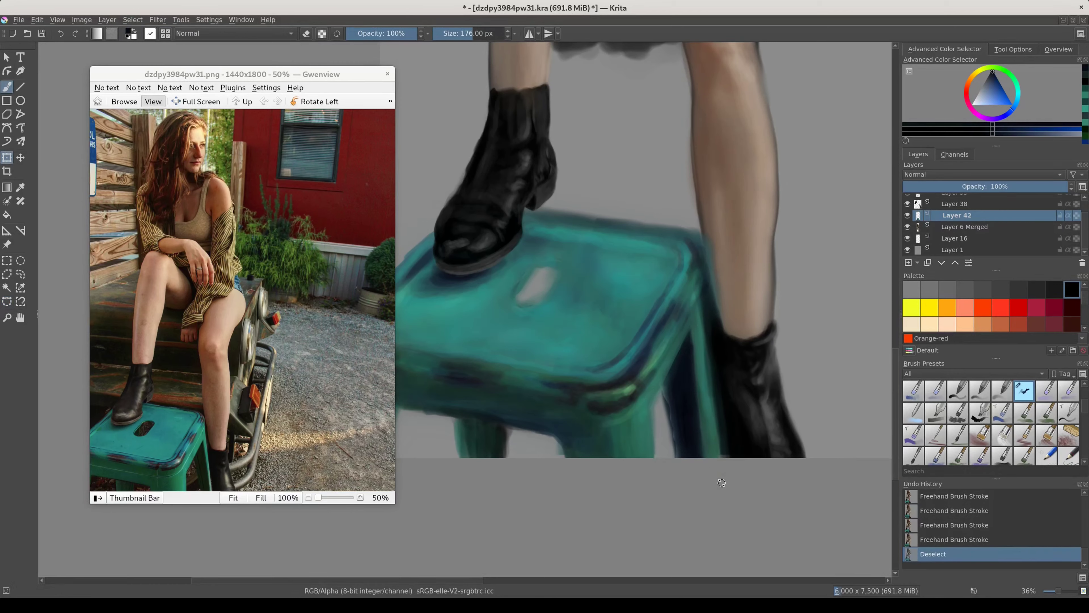
- Outline beside the back leg, invert, and paint background along its edge
click(7, 301)
click(677, 457)
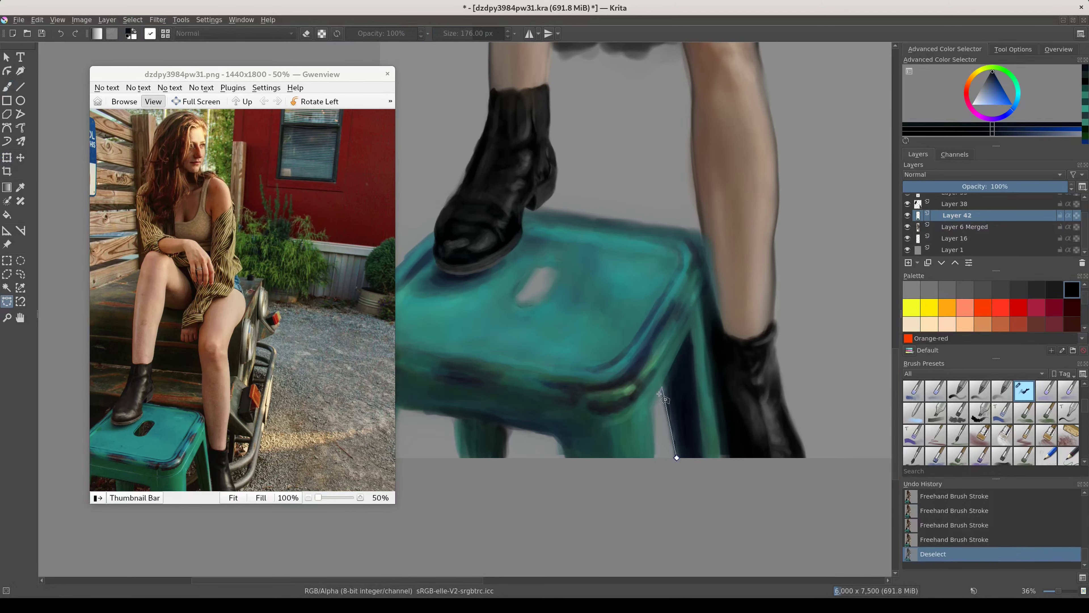
click(654, 457)
click(677, 458)
key(b)
key(ctrl+shift+i)
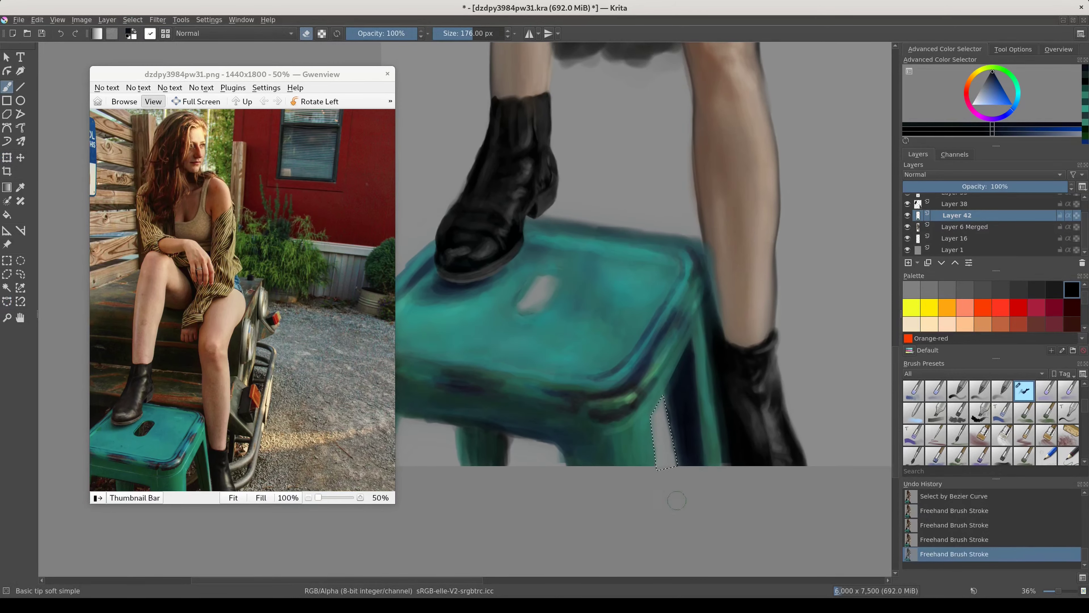
drag(678, 464, 755, 463)
key(ctrl+shift+a)
- Outline the stool's left legs, paint within them, then invert and pick a teal
drag(553, 510, 631, 500)
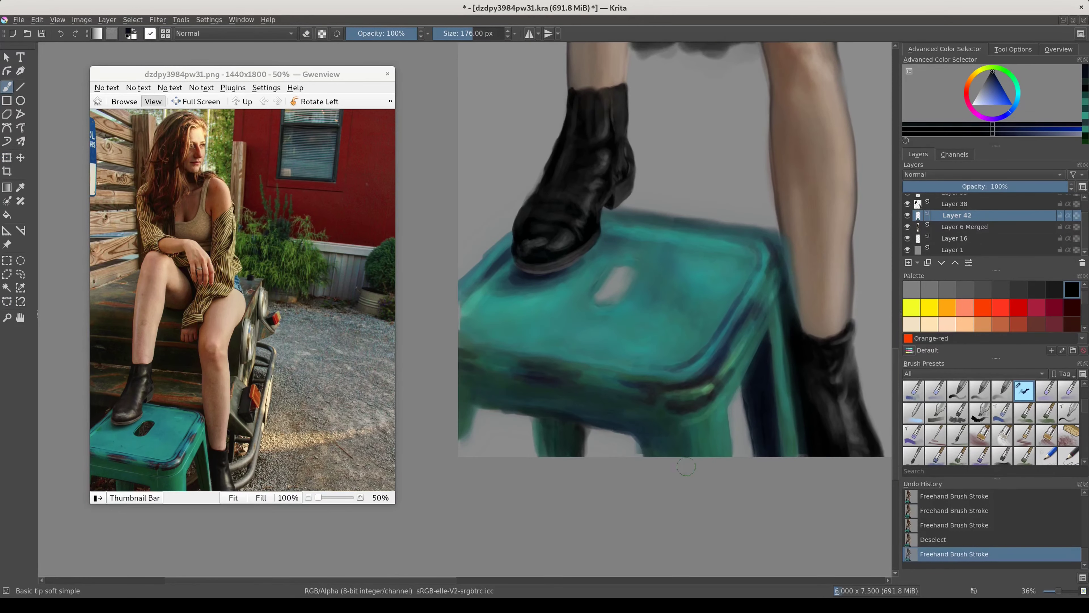
click(7, 301)
click(587, 427)
click(586, 461)
click(535, 457)
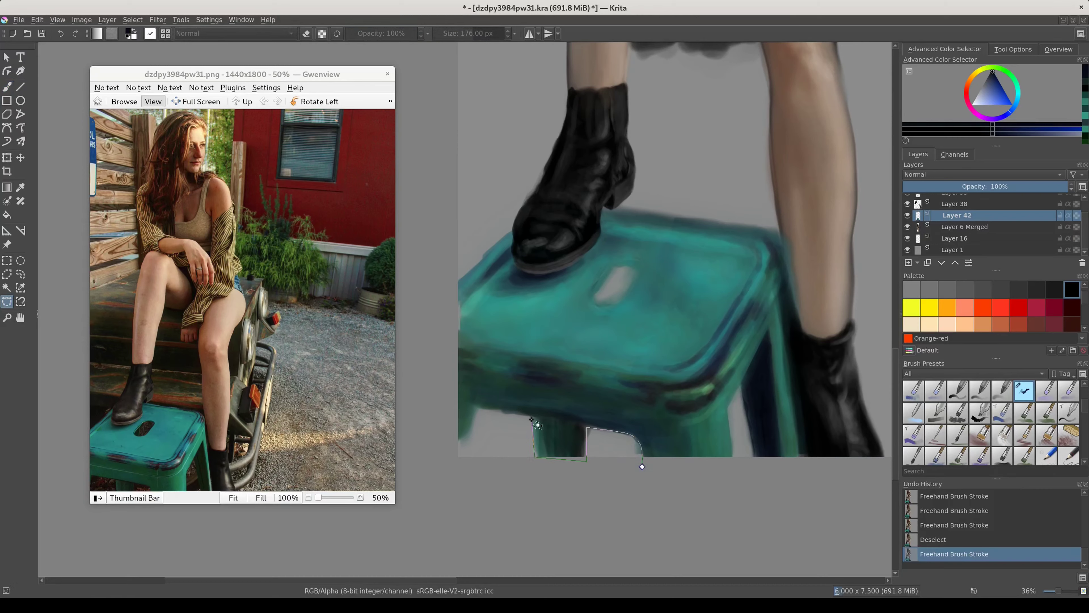
click(458, 442)
double_click(458, 473)
key(b)
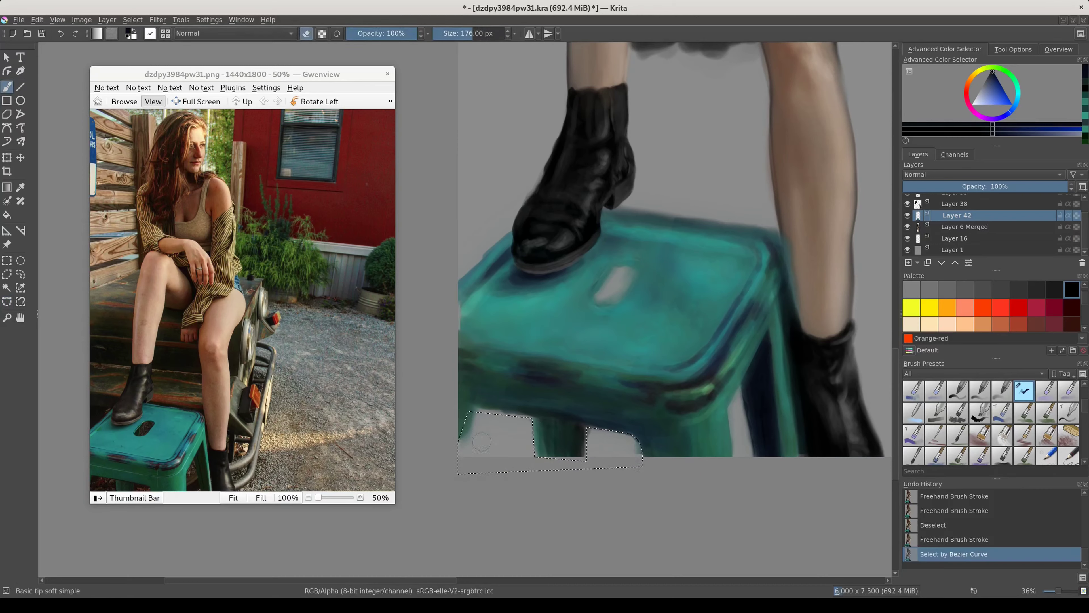
drag(493, 446, 621, 454)
key(ctrl+shift+i)
ctrl+click(487, 427)
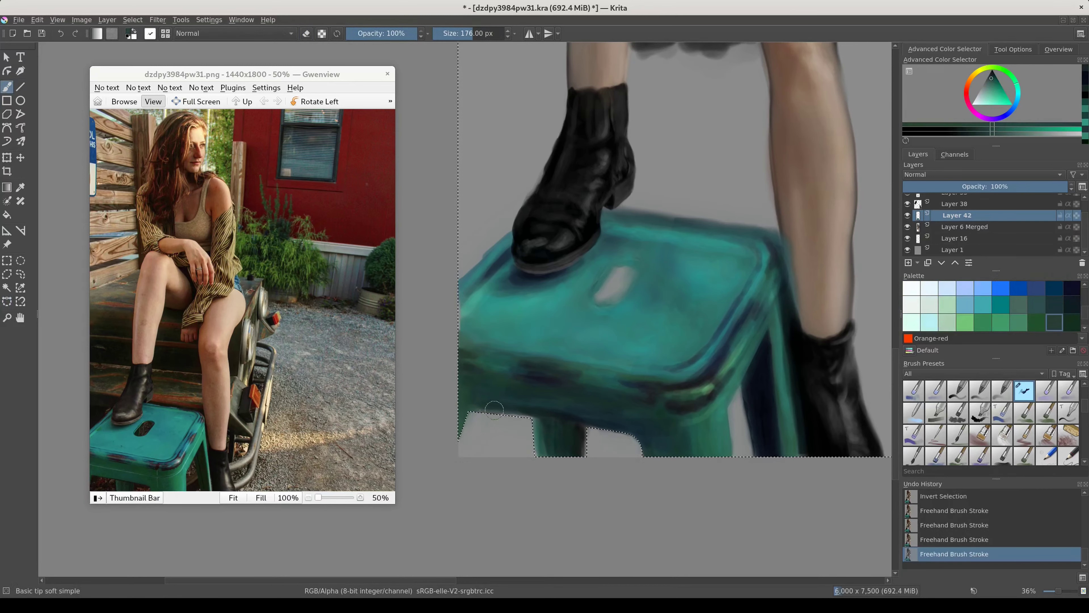
key(ctrl+shift+a)
- Repaint the seat's oval hole in teals within a curve selection, deselect, and save
drag(601, 304, 629, 266)
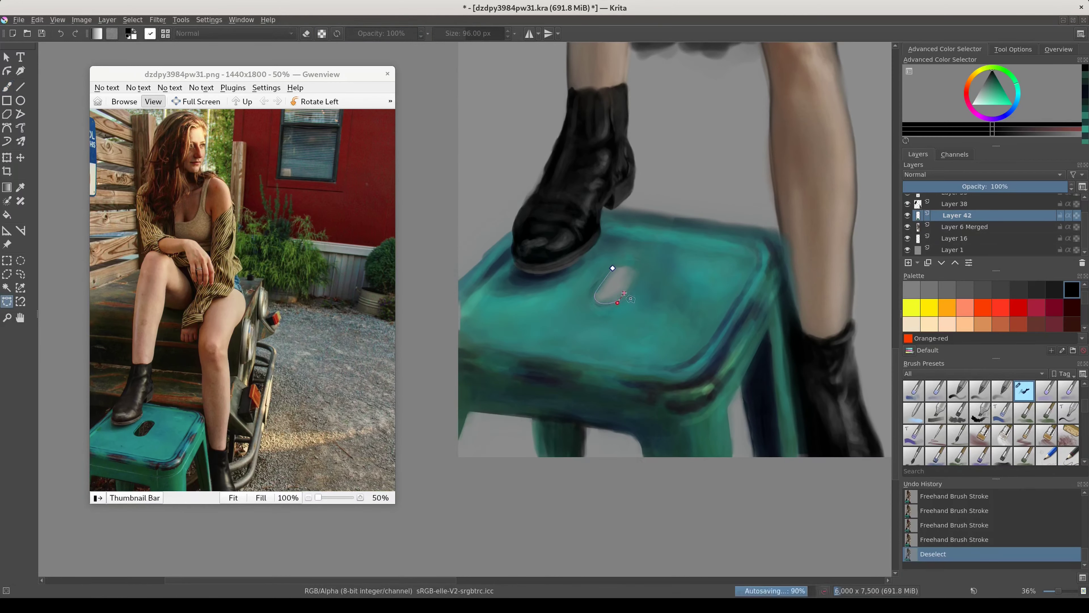
click(610, 272)
key(b)
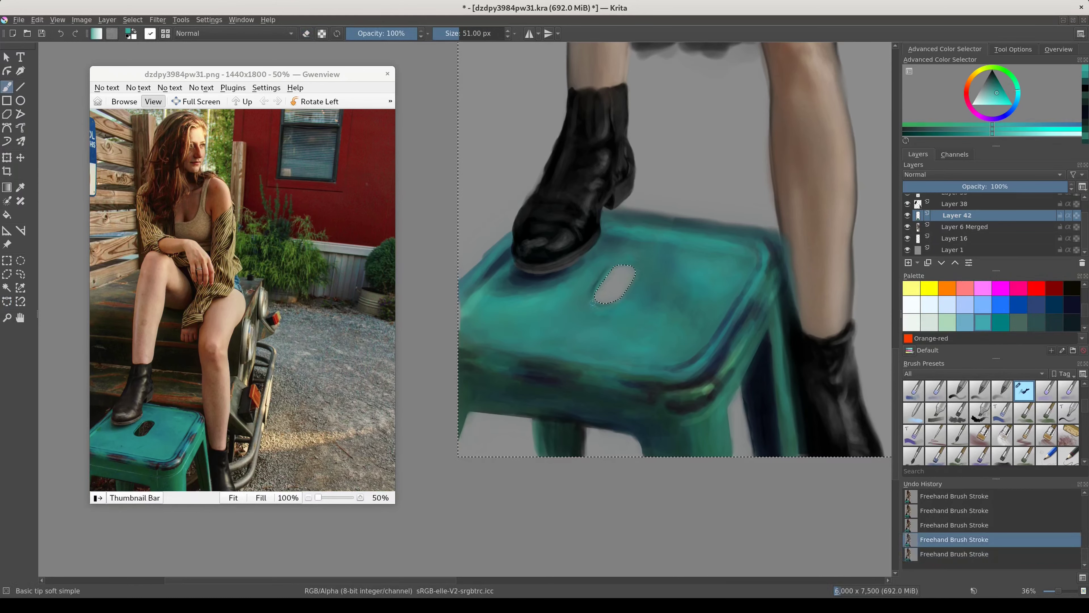
ctrl+click(630, 305)
ctrl+click(604, 280)
drag(622, 295, 630, 296)
ctrl+click(621, 296)
key(ctrl+shift+a)
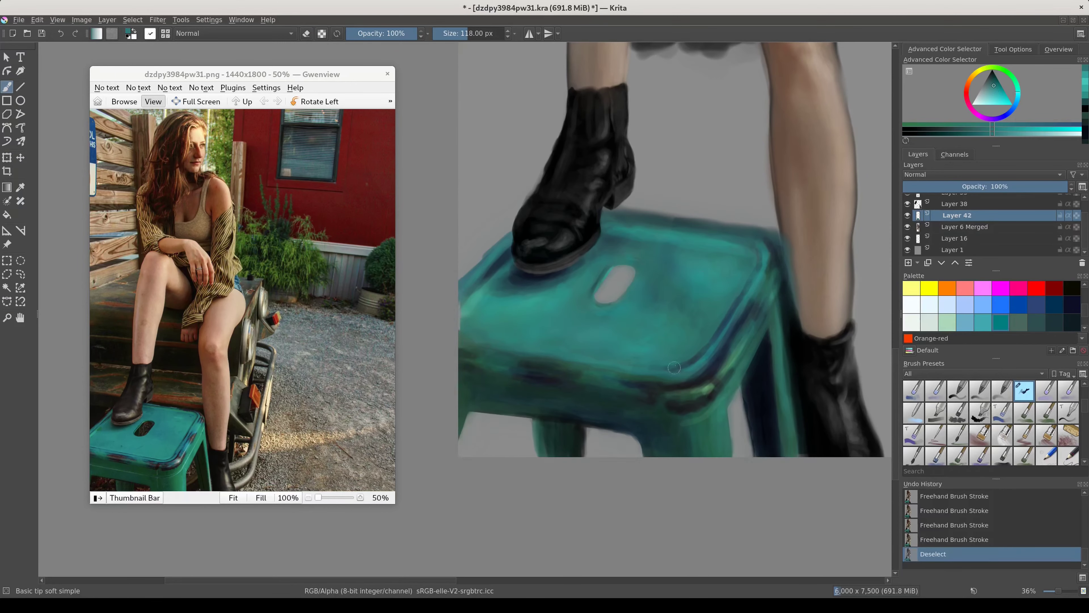
scroll(655, 406, down, 4)
key(ctrl+s)
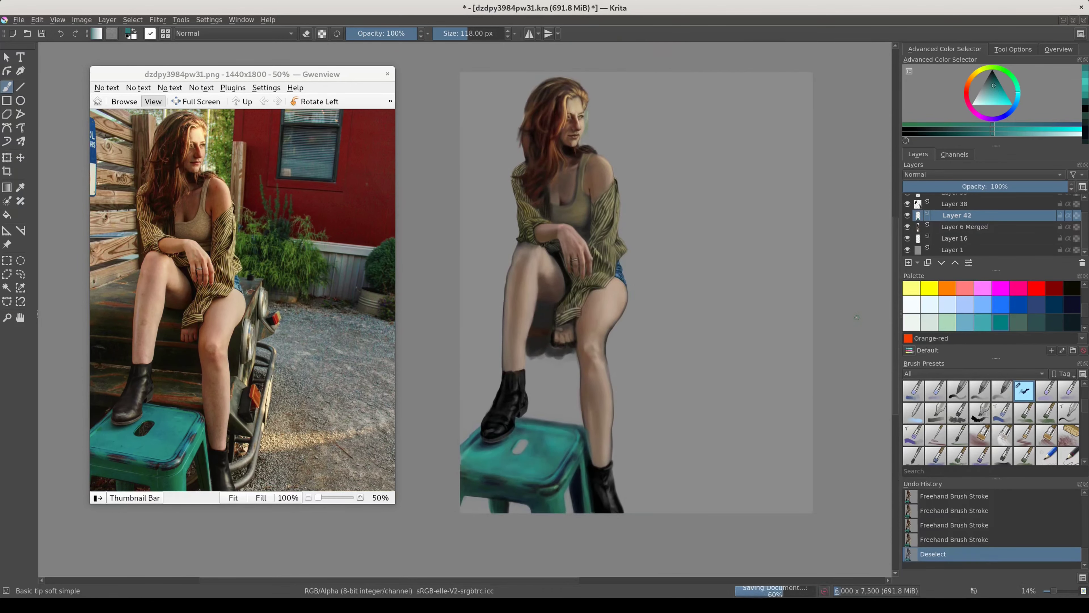